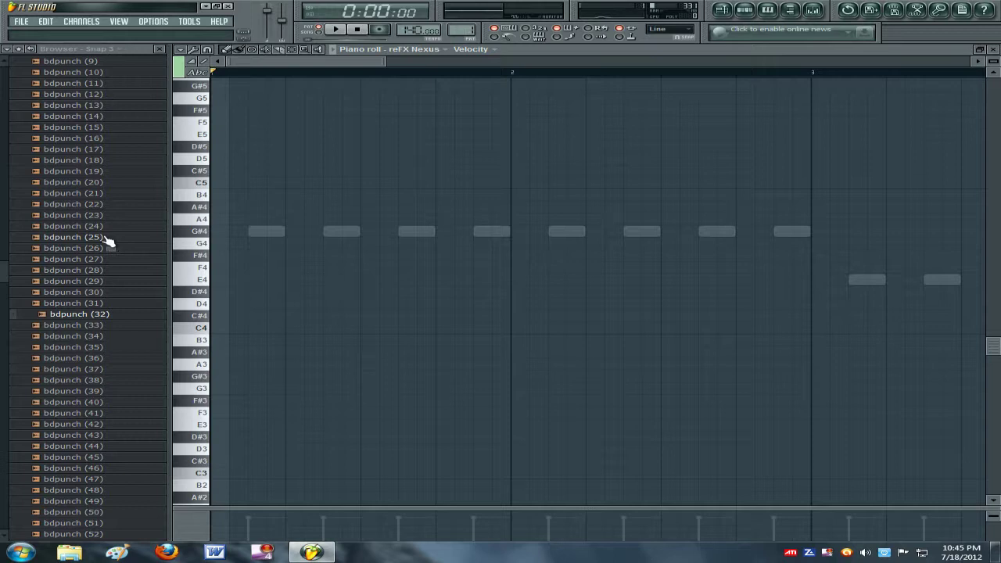
# Open the piano roll of the reFX Nexus channel in Pattern 1.
pyautogui.press('F6')
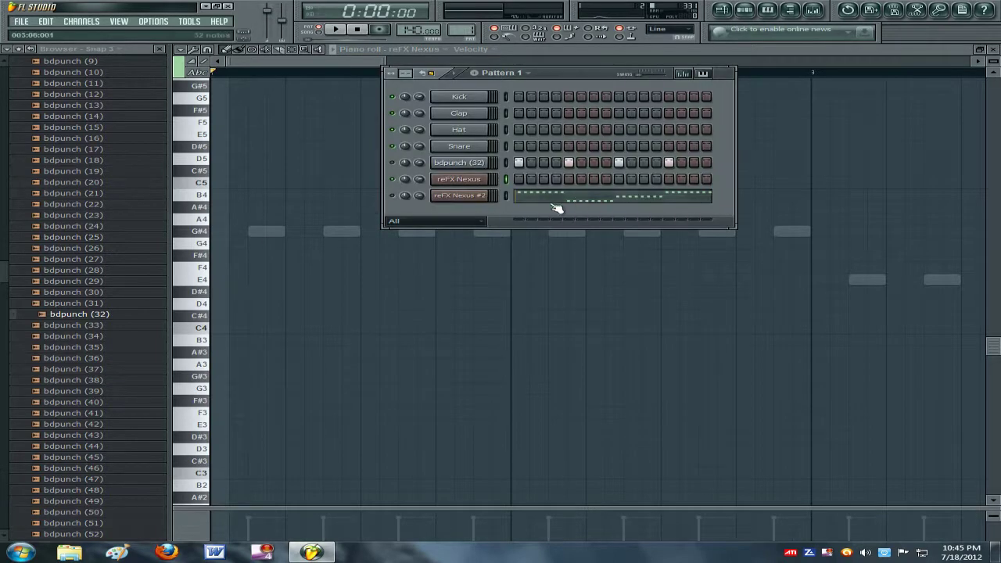
pyautogui.rightClick(489, 174)
pyautogui.click(510, 180)
pyautogui.rightClick(490, 175)
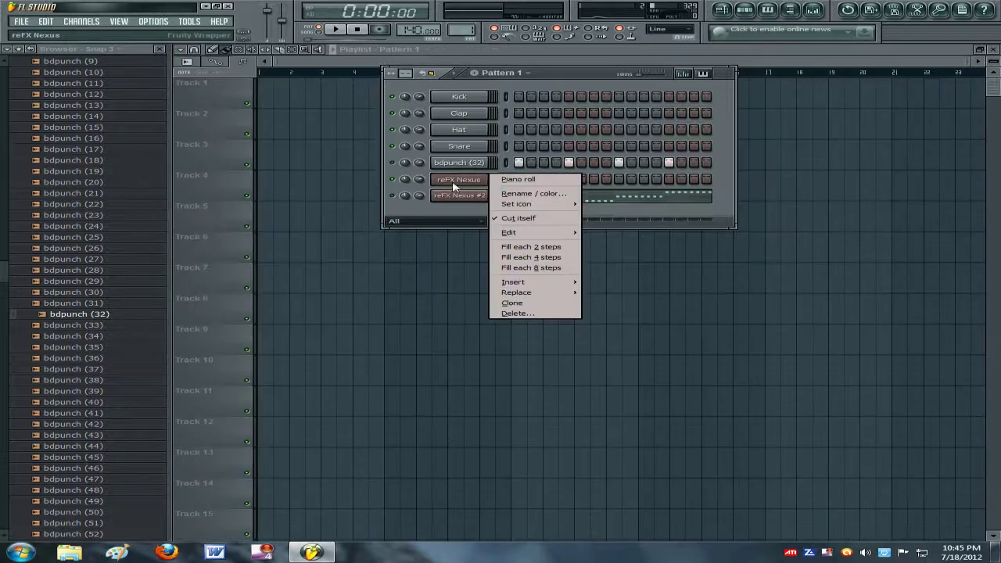
pyautogui.click(505, 180)
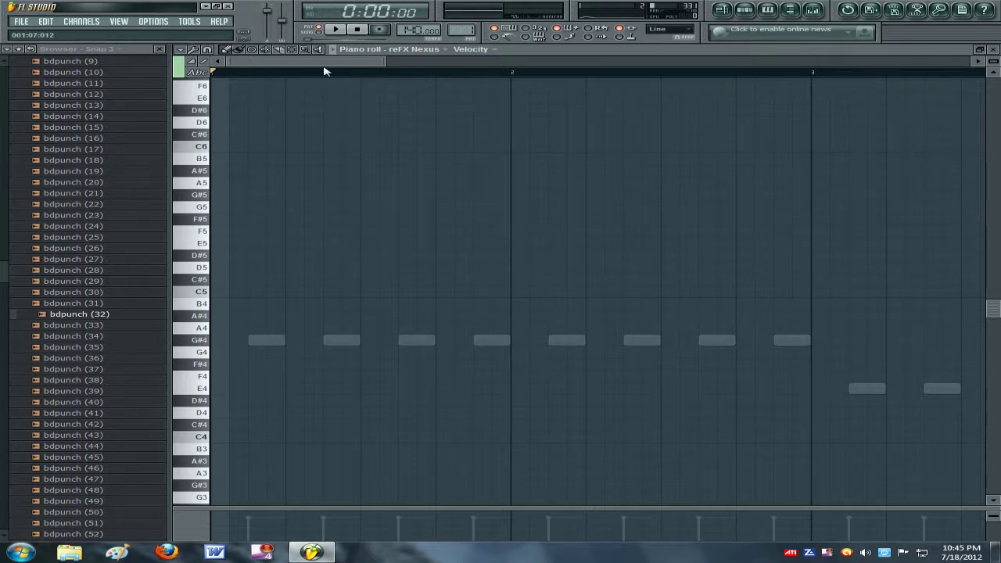
# Look over the faint notes of the other Nexus channel across the piano roll's octaves and check the pattern's channels.
pyautogui.scroll(3, 420, 180)
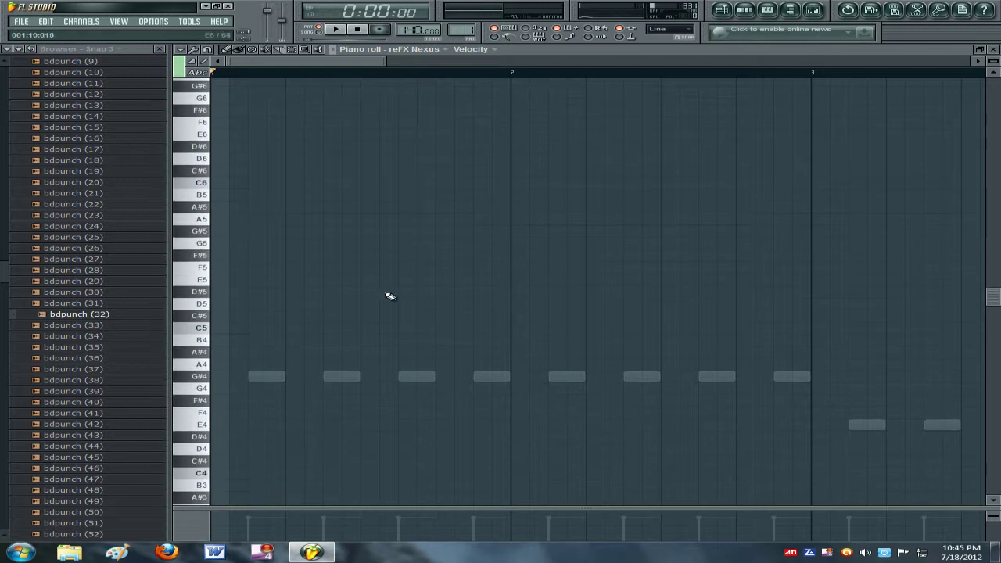
pyautogui.scroll(-12, 299, 208)
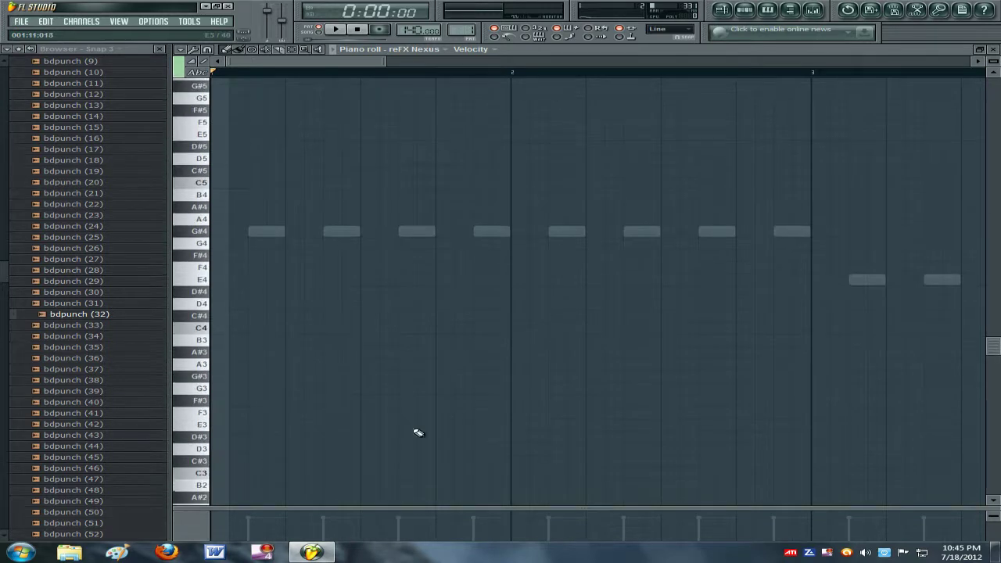
pyautogui.scroll(8, 302, 259)
pyautogui.scroll(-20, 310, 274)
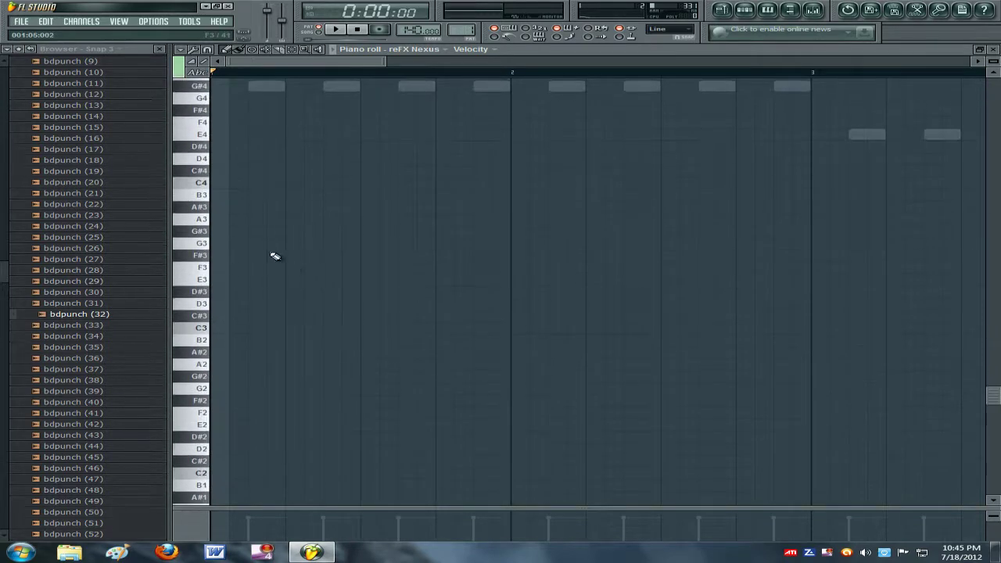
pyautogui.scroll(9, 258, 219)
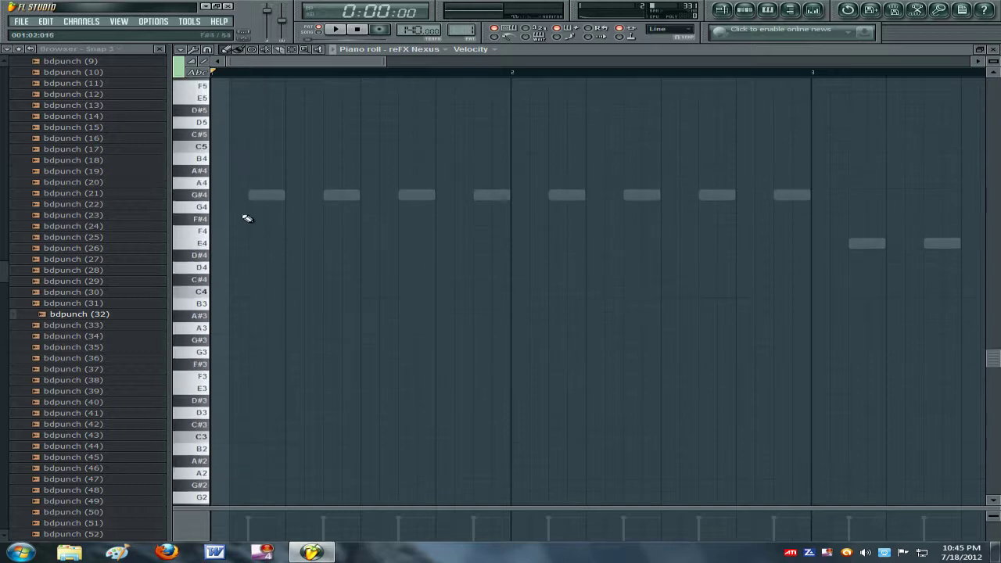
pyautogui.scroll(9, 402, 365)
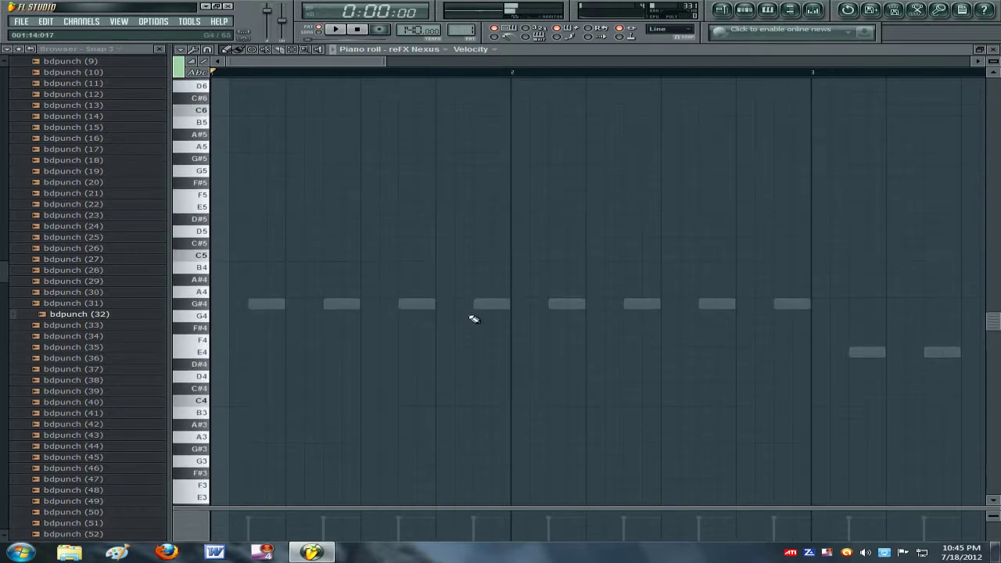
pyautogui.scroll(2, 453, 305)
pyautogui.scroll(1, 418, 282)
pyautogui.press('F6')
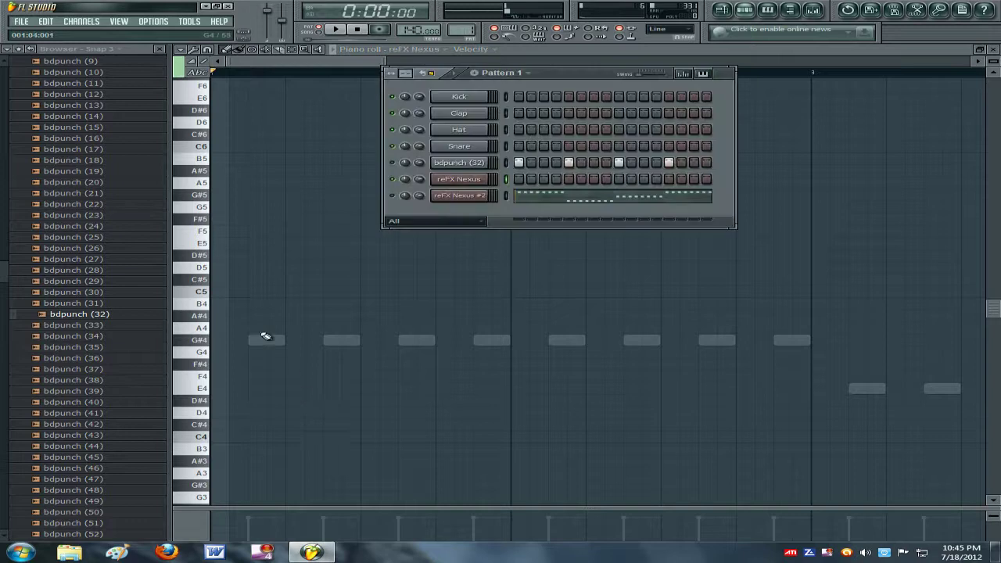
pyautogui.press('F6')
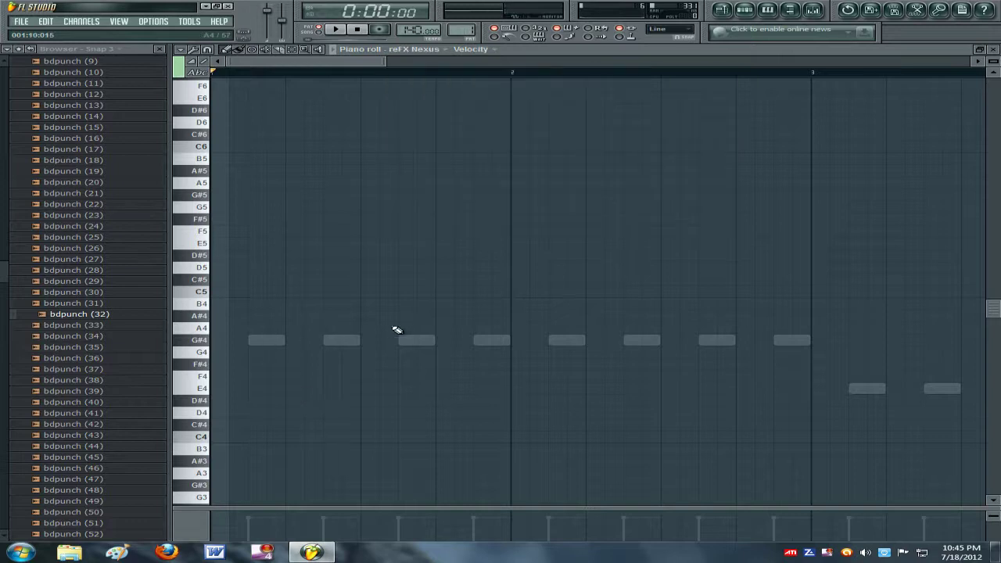
# Audition some pitches and place three one-step G#5 notes on steps 1, 4 and 7 of bar 1.
pyautogui.click(206, 268)
pyautogui.scroll(3, 271, 248)
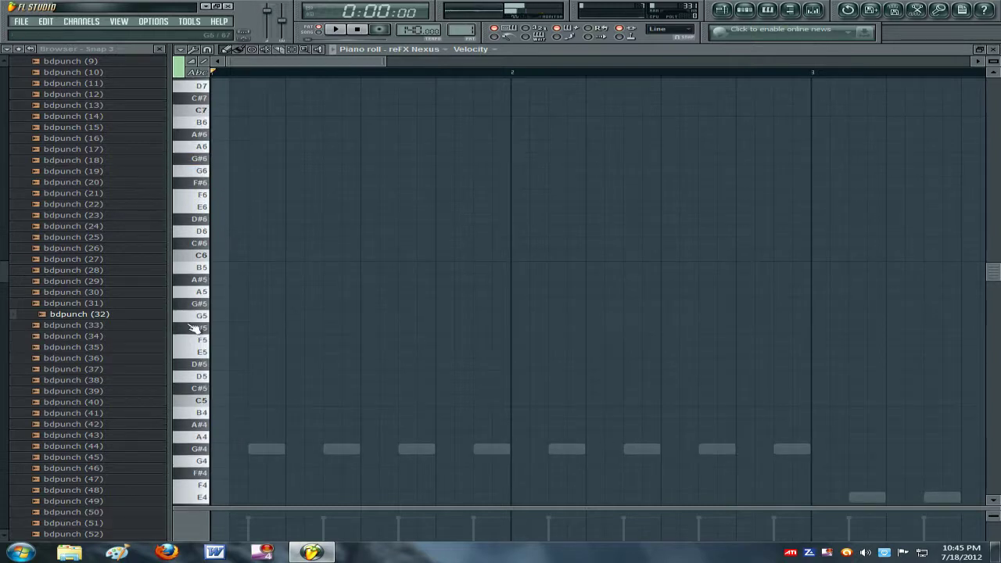
pyautogui.scroll(1, 205, 282)
pyautogui.click(199, 197)
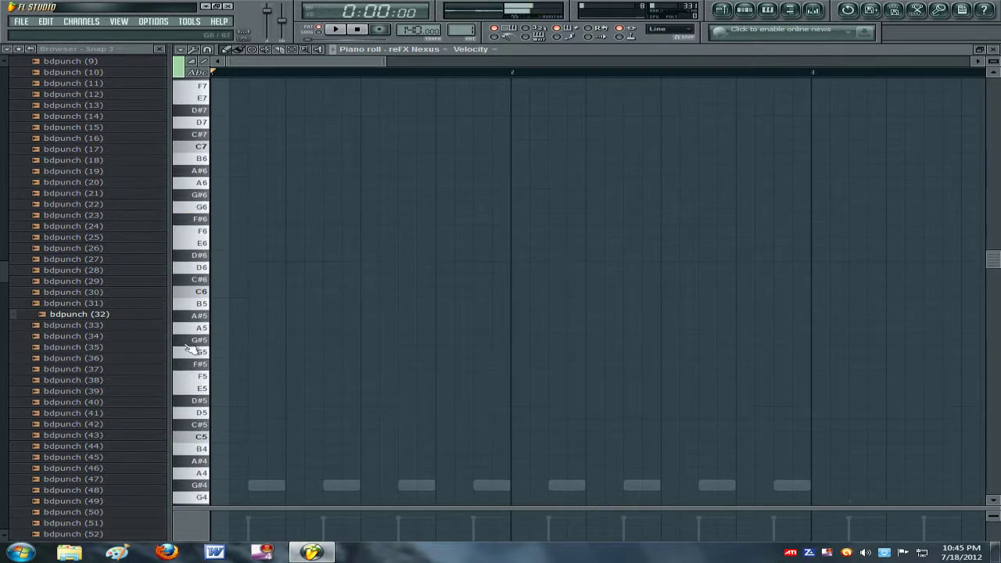
pyautogui.click(228, 342)
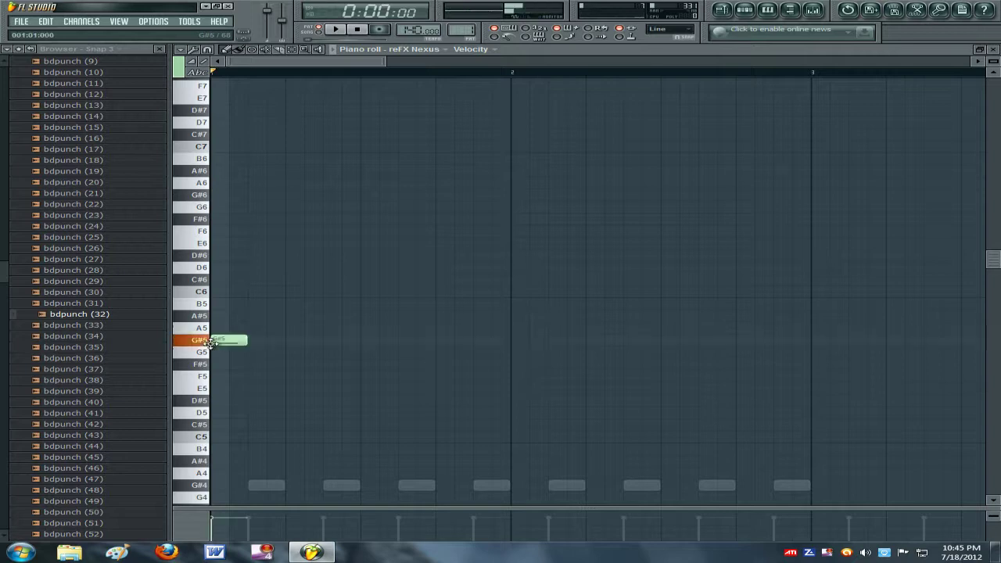
pyautogui.click(274, 349)
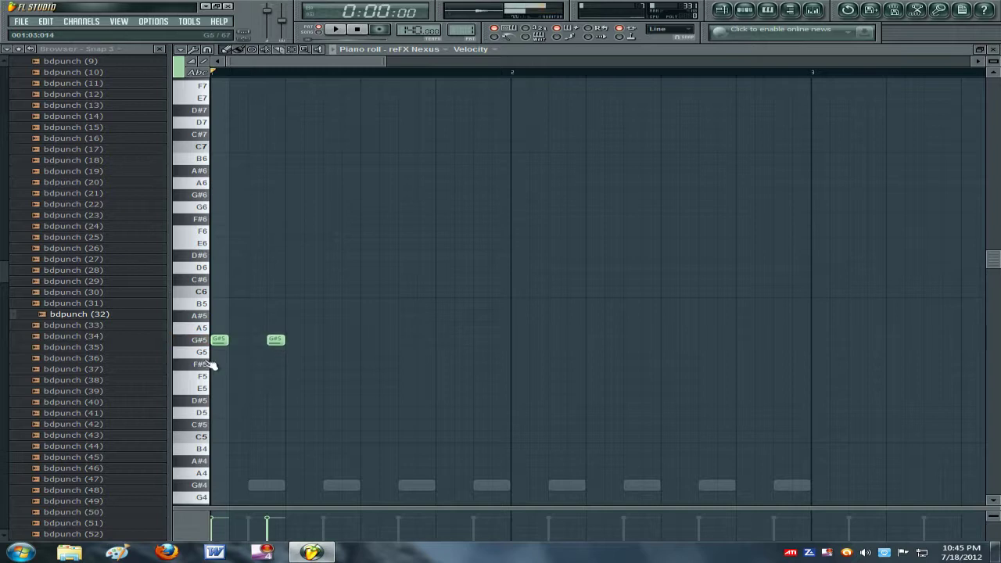
pyautogui.click(334, 342)
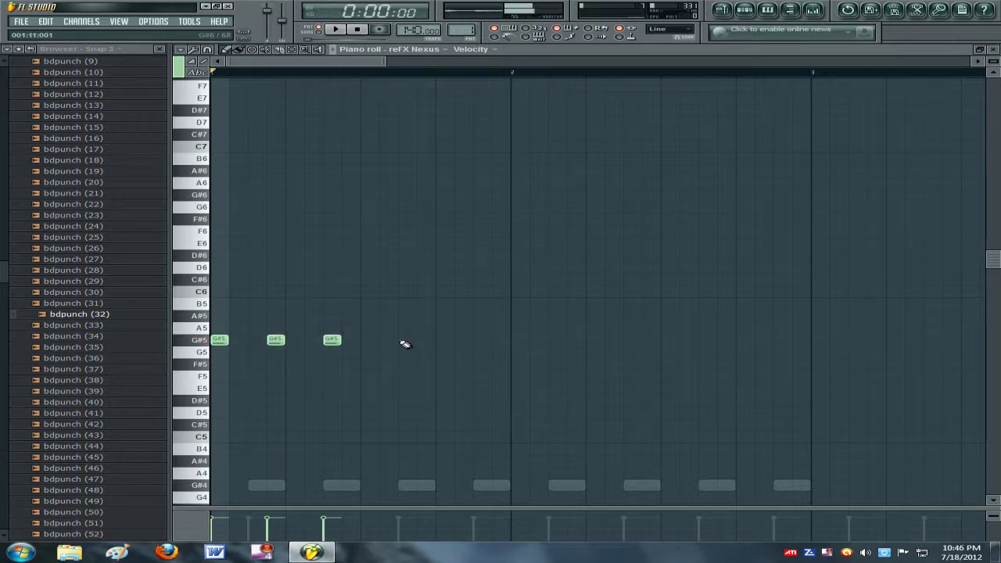
# Add rising A#5, B5 and C#6 notes on steps 10, 13 and 16 of bar 1 and play the pattern.
pyautogui.click(382, 328)
pyautogui.moveTo(387, 318); pyautogui.dragTo(389, 316)
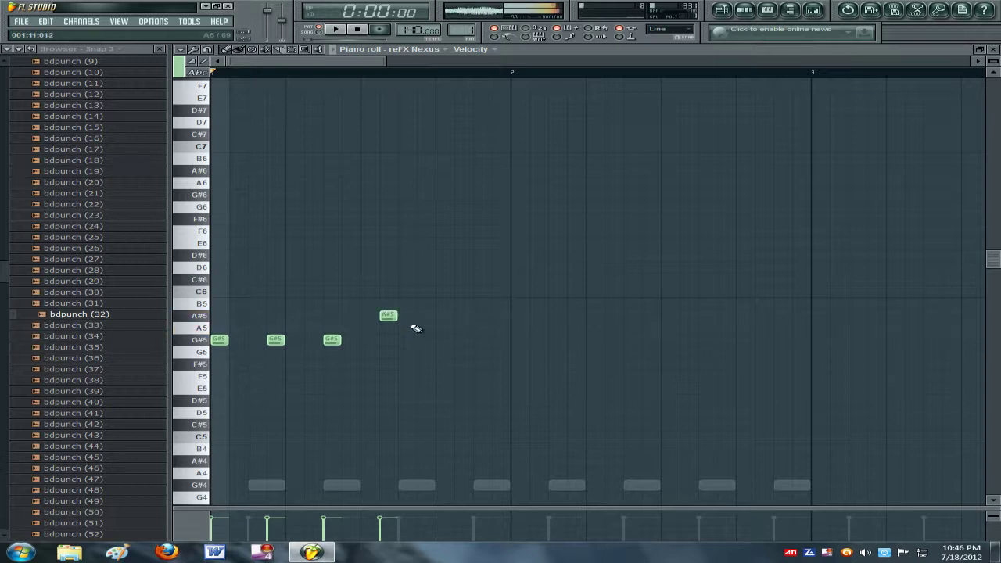
pyautogui.moveTo(446, 304); pyautogui.dragTo(497, 282)
pyautogui.press('space')
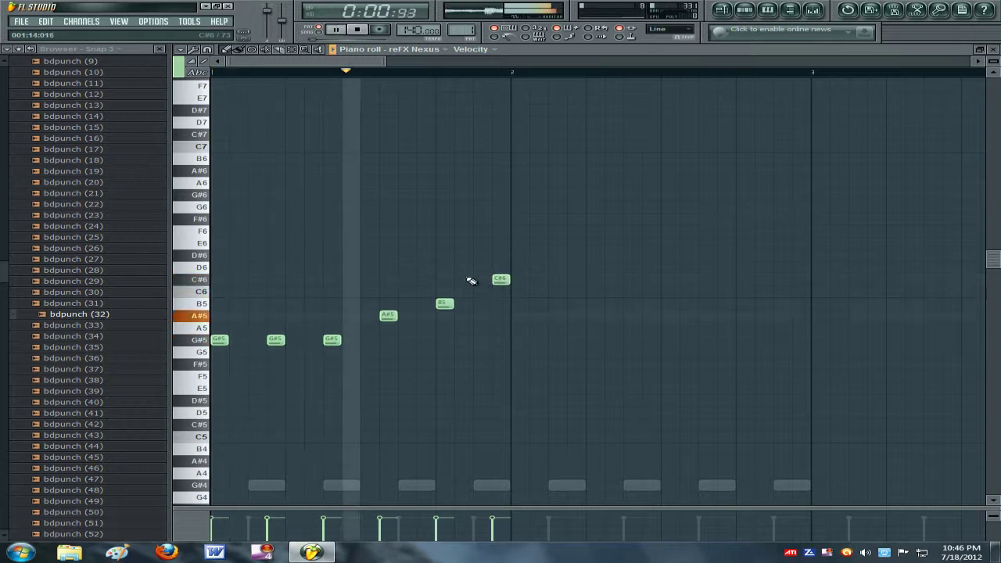
pyautogui.press('space')
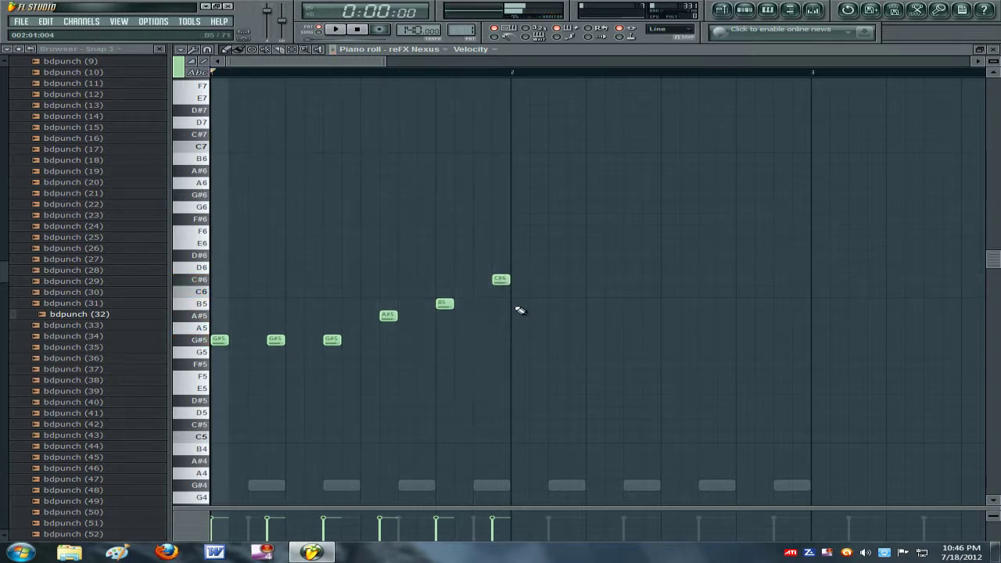
# Start bar 2 with G#5, G#5 and A#5 notes on steps 1, 4 and 7, and listen to the pattern.
pyautogui.click(522, 340)
pyautogui.click(593, 340)
pyautogui.click(576, 340)
pyautogui.rightClick(593, 340)
pyautogui.moveTo(623, 328); pyautogui.dragTo(624, 316)
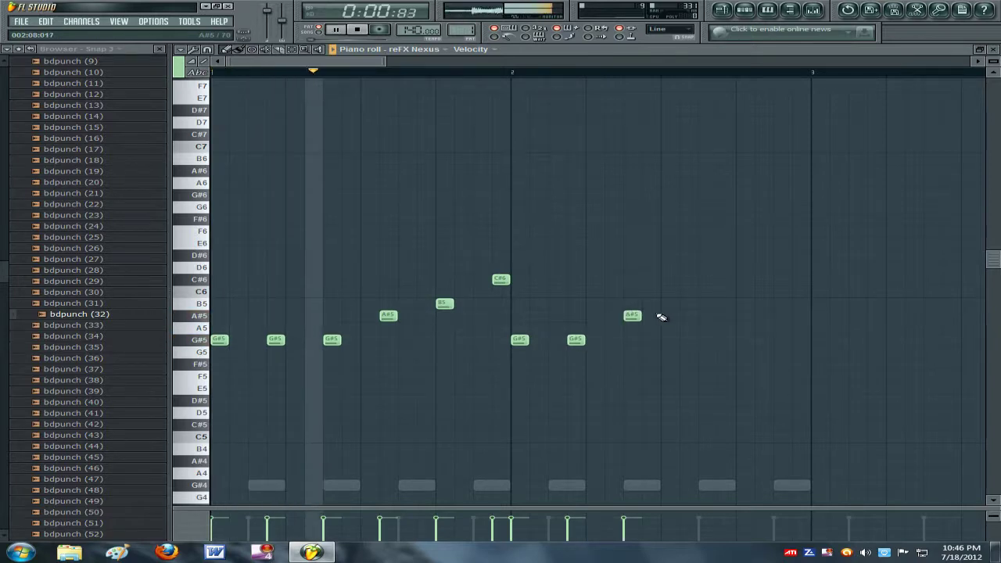
pyautogui.press('space')
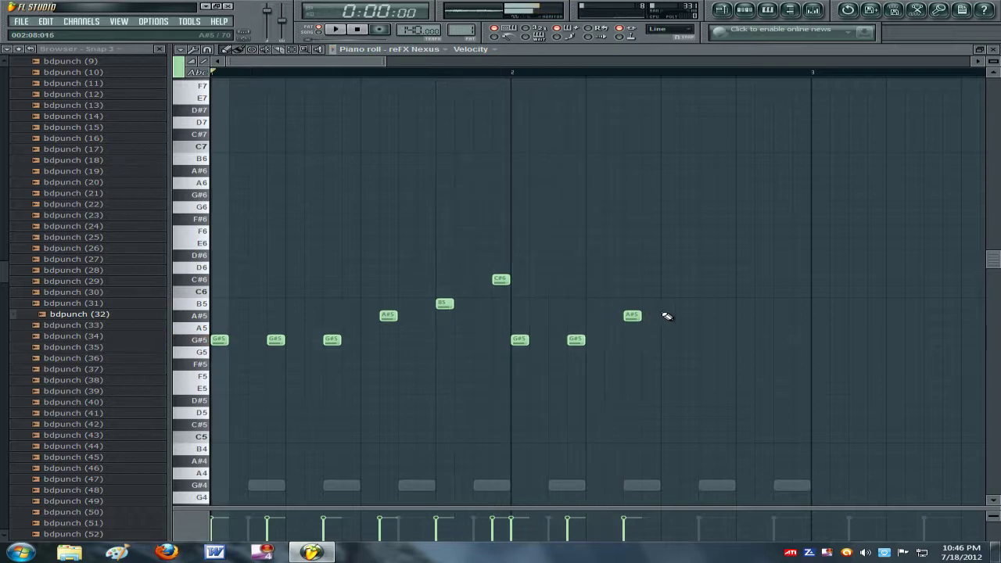
# Complete bar 2 with B5, C#6 and D#6 notes on steps 10, 13 and 16.
pyautogui.click(690, 303)
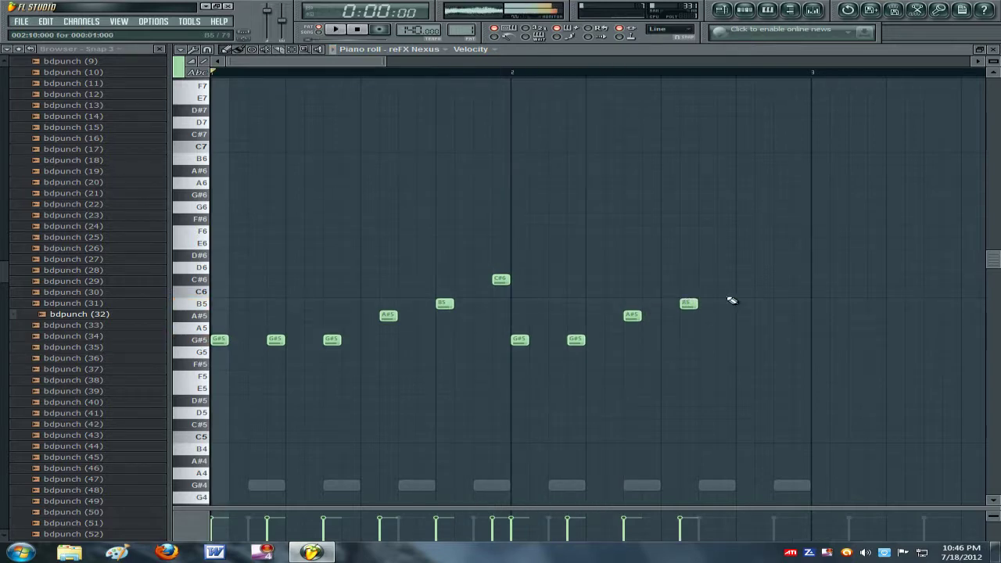
pyautogui.moveTo(748, 292); pyautogui.dragTo(748, 279)
pyautogui.click(797, 258)
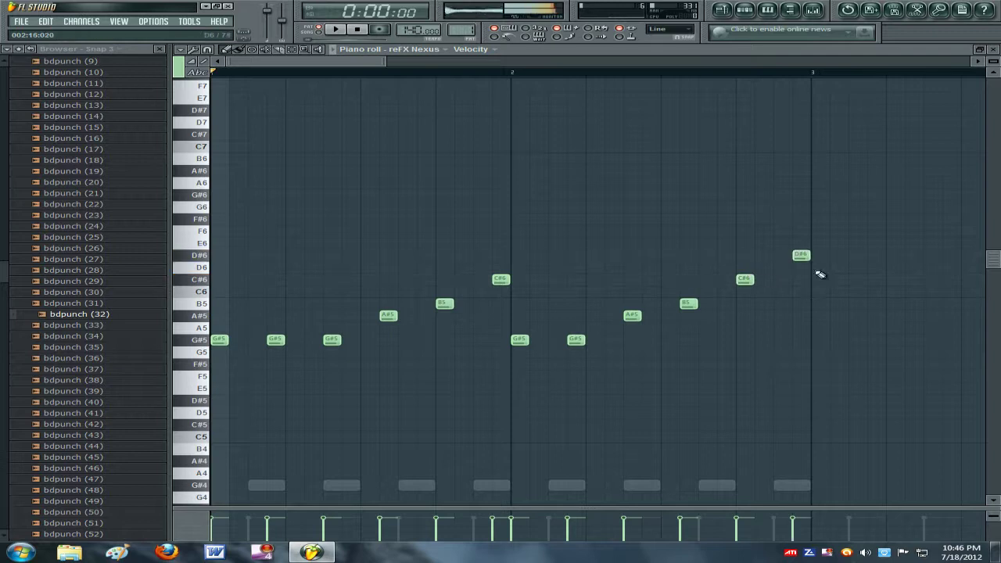
# Place three C#6 notes on steps 1, 4 and 7 of bar 3.
pyautogui.click(828, 283)
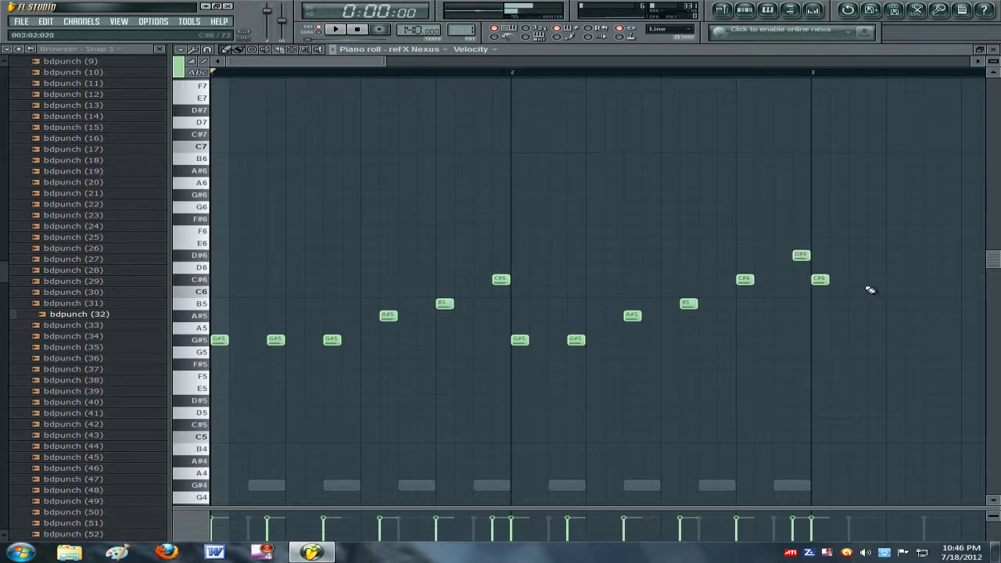
pyautogui.click(886, 283)
pyautogui.moveTo(255, 62); pyautogui.dragTo(373, 98)
pyautogui.click(335, 280)
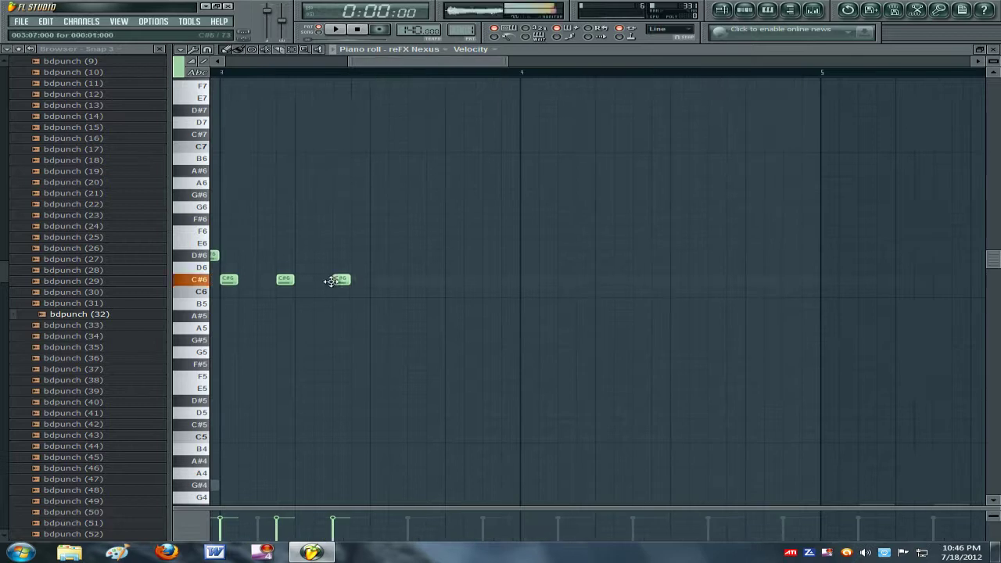
# Finish bar 3 with D#6, E6 and F#6 notes on steps 10, 13 and 16, and play the melody.
pyautogui.click(374, 256)
pyautogui.moveTo(390, 257); pyautogui.dragTo(408, 256)
pyautogui.click(448, 243)
pyautogui.moveTo(510, 241); pyautogui.dragTo(500, 213)
pyautogui.press('space')
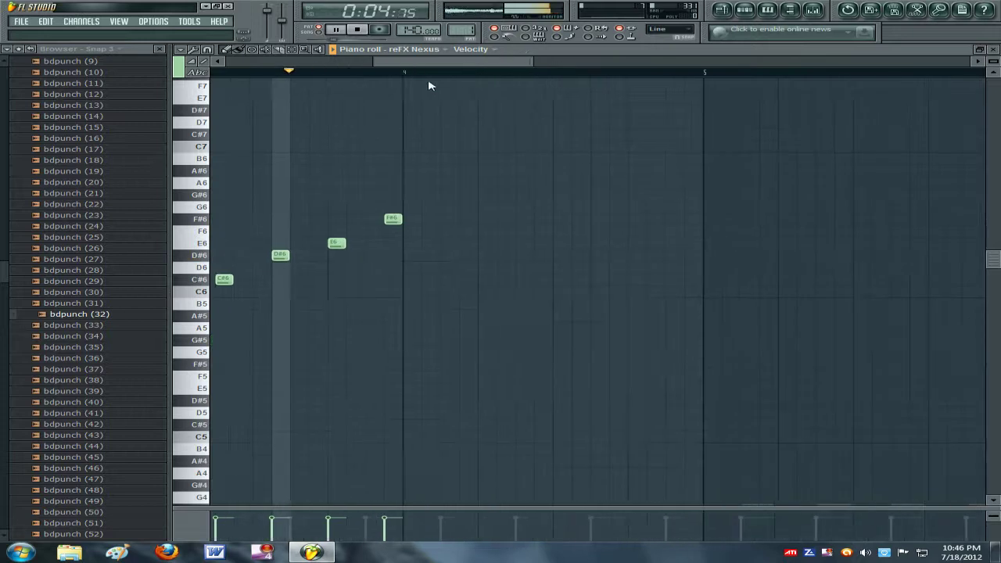
# Stop playback and replace the F#6 note at the end of bar 3 with E6.
pyautogui.press('space')
pyautogui.click(336, 244)
pyautogui.rightClick(342, 219)
# Place C#6, C#6, D#6 and E6 notes on steps 1, 4, 7 and 10 of bar 4 and play the pattern.
pyautogui.click(353, 281)
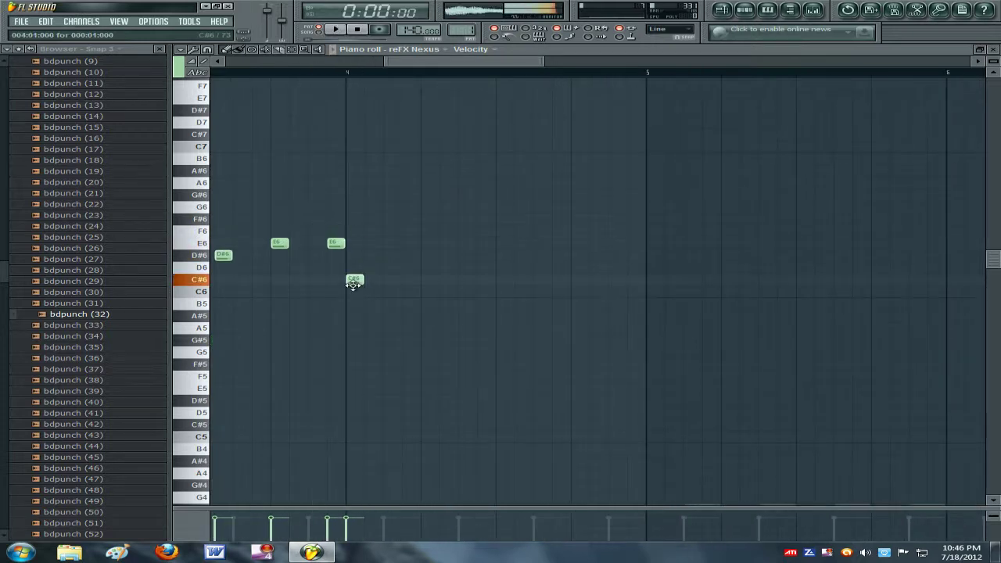
pyautogui.click(409, 280)
pyautogui.click(462, 268)
pyautogui.moveTo(460, 254); pyautogui.dragTo(461, 255)
pyautogui.click(518, 231)
pyautogui.moveTo(518, 232); pyautogui.dragTo(518, 244)
pyautogui.press('space')
# End bar 4 with an F#6 note on step 13 and a G#6 note on step 16, and listen to the melody.
pyautogui.click(579, 232)
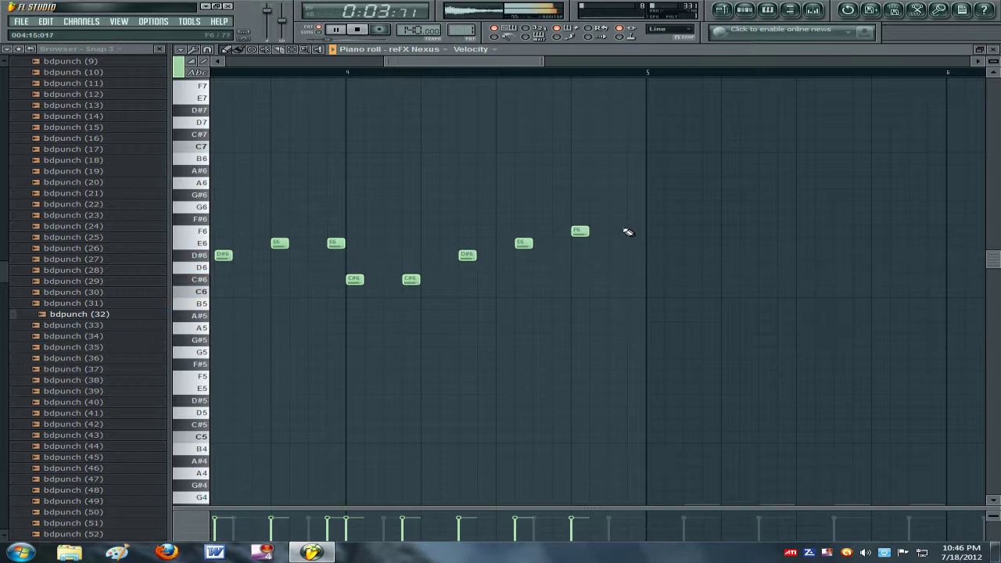
pyautogui.moveTo(624, 210); pyautogui.dragTo(622, 198)
pyautogui.press('space')
pyautogui.moveTo(580, 231); pyautogui.dragTo(603, 220)
pyautogui.press('space')
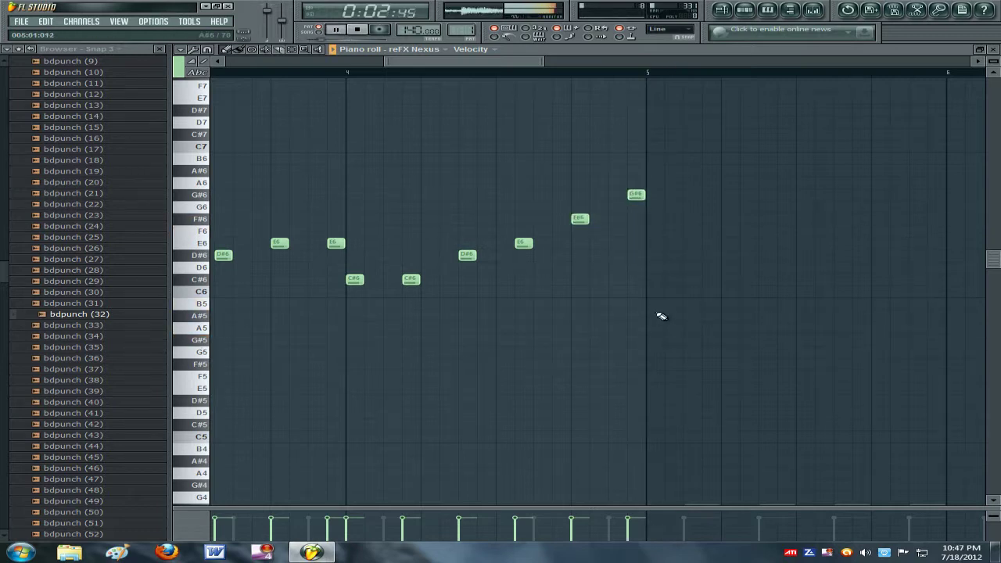
# Fill bar 5 with pairs of E6, D#6 and F#6 notes, one every three steps from step 1.
pyautogui.click(655, 243)
pyautogui.click(711, 243)
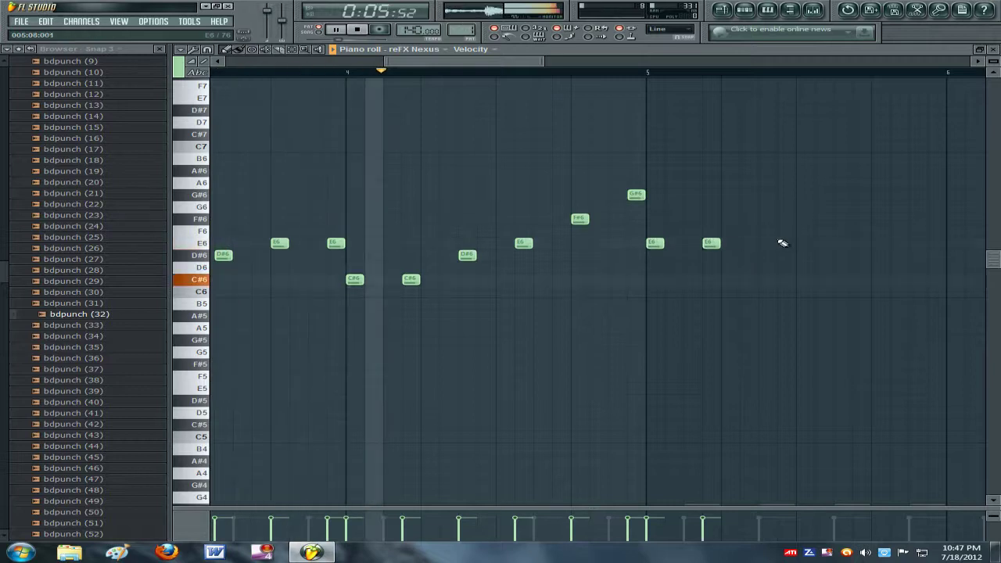
pyautogui.press('space')
pyautogui.click(768, 256)
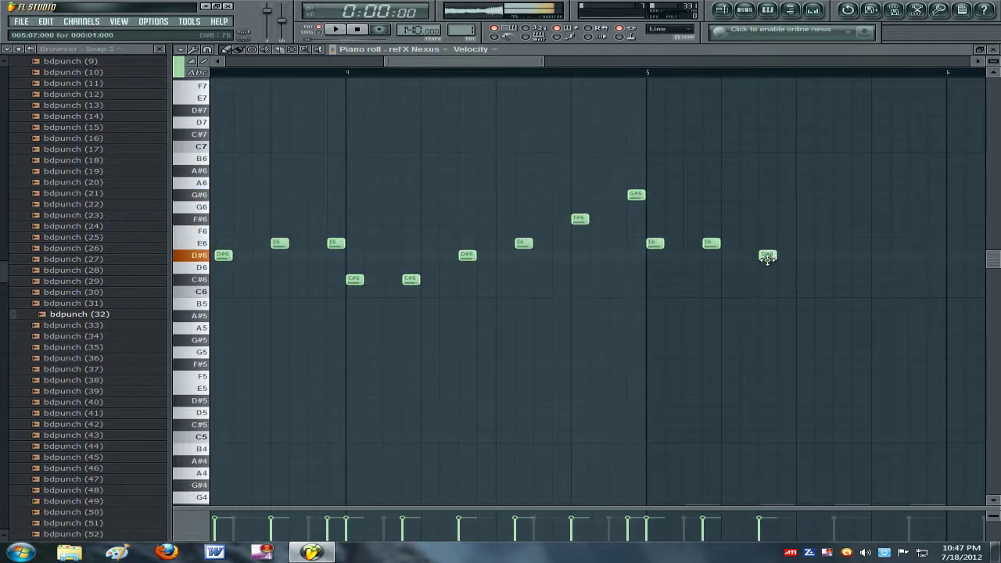
pyautogui.click(824, 255)
pyautogui.moveTo(857, 232); pyautogui.dragTo(935, 219)
pyautogui.click(914, 222)
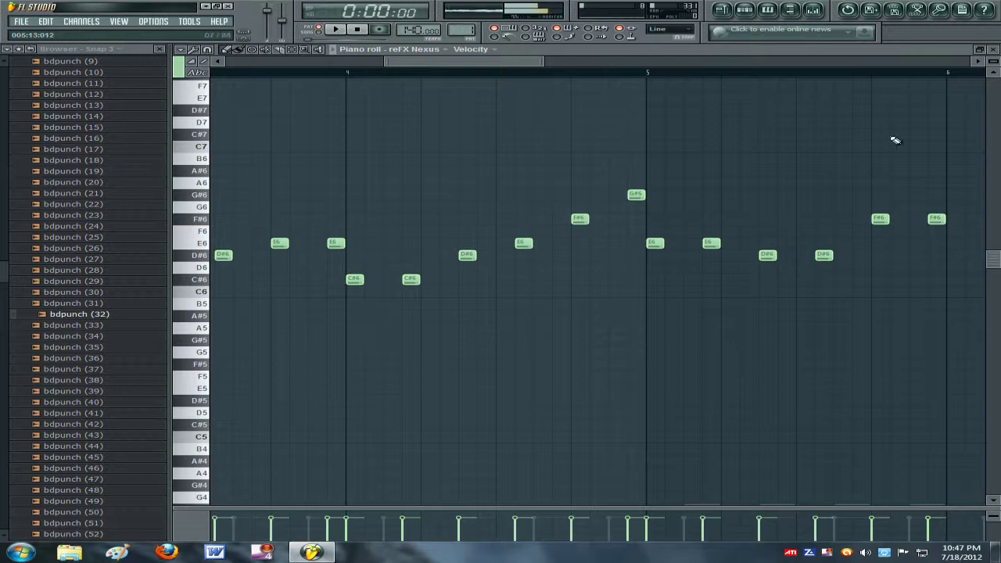
# Fill bar 6 with descending pairs of D#6, C#6 and B5 notes, one every three steps from step 1.
pyautogui.moveTo(527, 60); pyautogui.dragTo(617, 62)
pyautogui.moveTo(523, 271); pyautogui.dragTo(522, 256)
pyautogui.click(578, 256)
pyautogui.moveTo(647, 279); pyautogui.dragTo(634, 278)
pyautogui.moveTo(700, 282)
pyautogui.mouseDown()
pyautogui.moveTo(711, 279)
pyautogui.moveTo(694, 278)
pyautogui.mouseUp()
pyautogui.click(747, 293)
pyautogui.moveTo(744, 308); pyautogui.dragTo(745, 306)
pyautogui.click(802, 305)
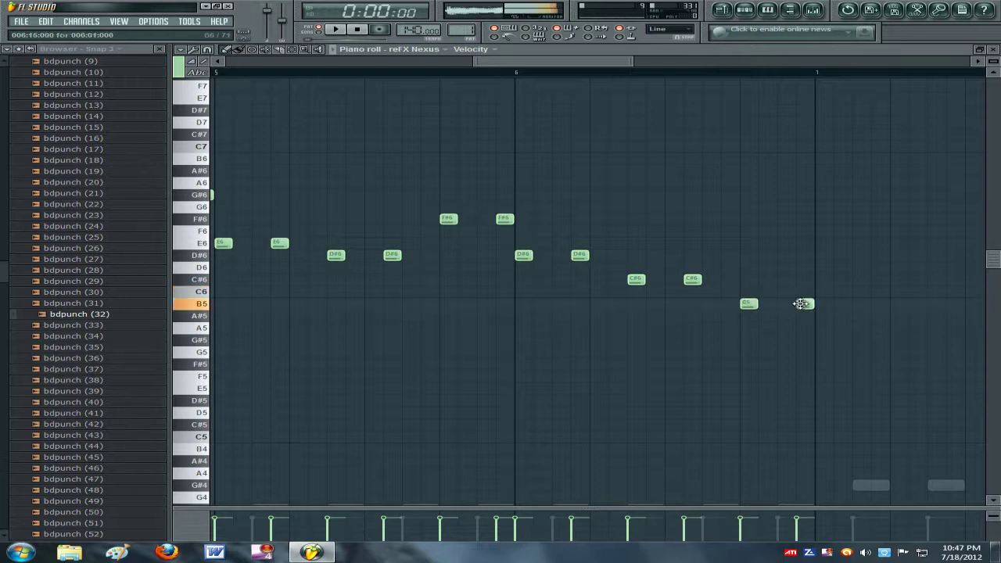
# Place C#6, D#6, D#6 and E6 notes on steps 3, 6, 9 and 12 of bar 7 and play the pattern.
pyautogui.click(860, 280)
pyautogui.moveTo(928, 260)
pyautogui.mouseDown()
pyautogui.moveTo(899, 263)
pyautogui.moveTo(915, 261)
pyautogui.mouseUp()
pyautogui.press('space')
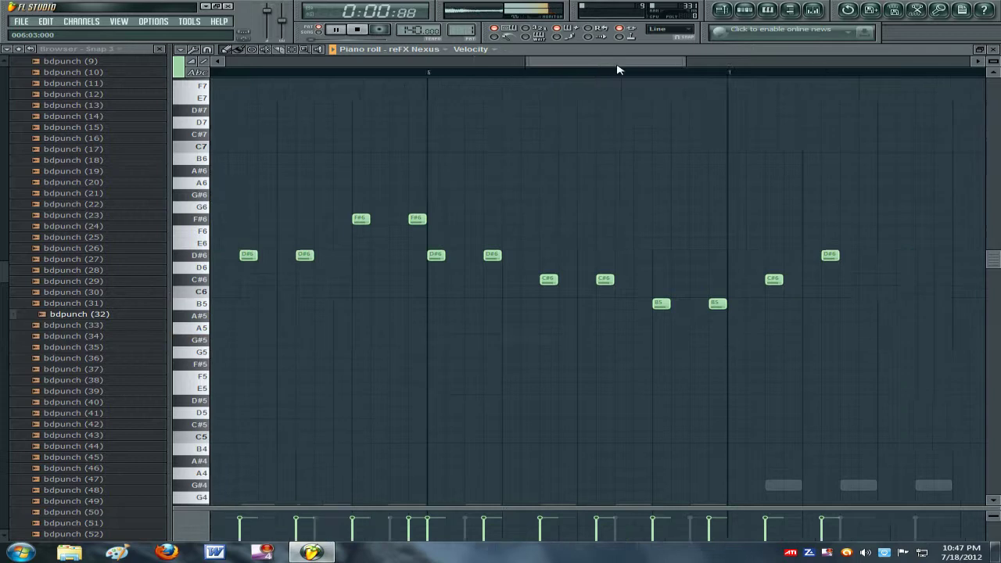
pyautogui.click(642, 256)
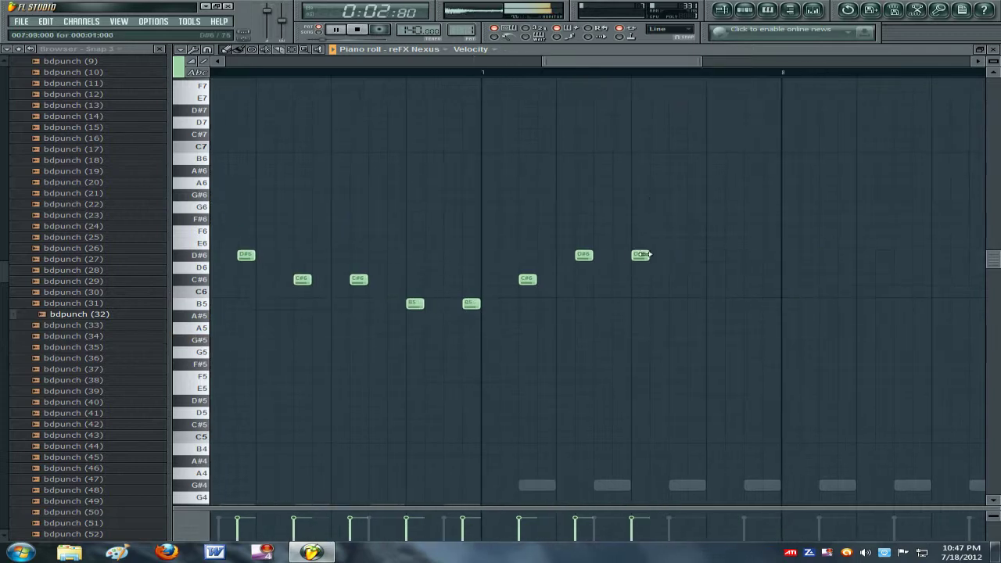
pyautogui.click(693, 231)
pyautogui.moveTo(699, 244); pyautogui.dragTo(704, 245)
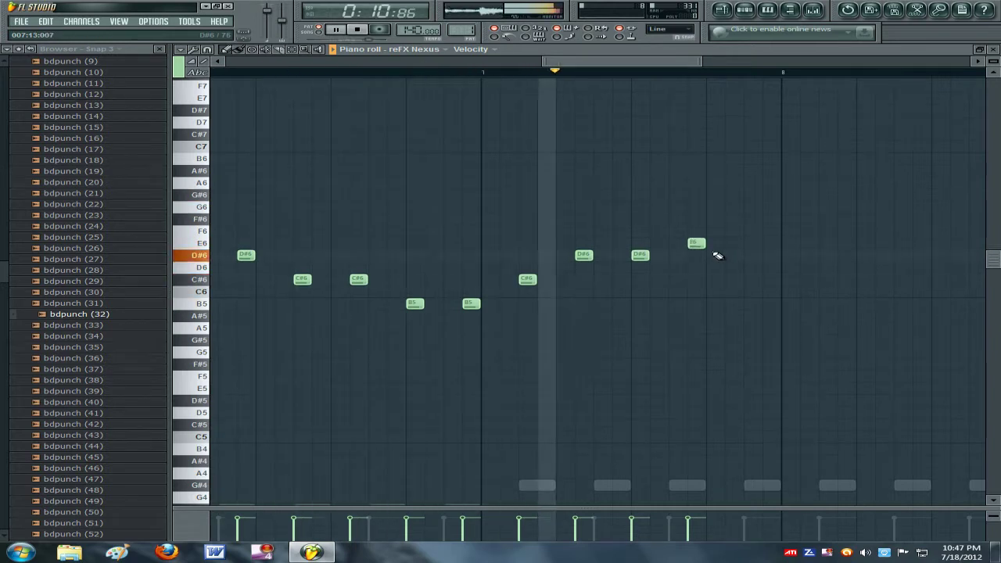
# Rearrange bar 7 as C#6, three D#6s, E6 and F#6 every three steps from step 1, and add E6 on step 3 of bar 8.
pyautogui.press('space')
pyautogui.moveTo(529, 275); pyautogui.dragTo(770, 219)
pyautogui.press('space')
pyautogui.click(827, 243)
pyautogui.scroll(-3, 783, 297)
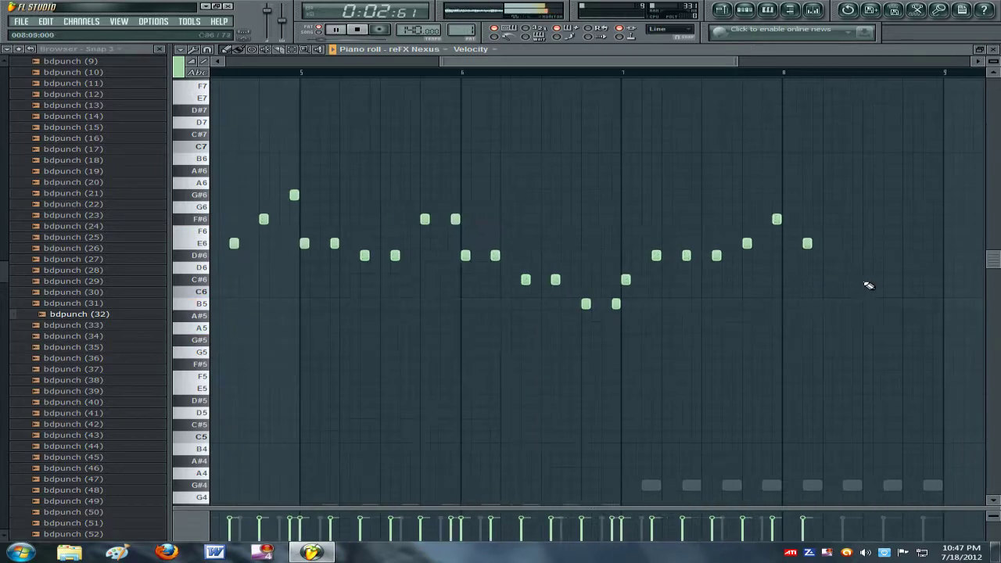
pyautogui.press('space')
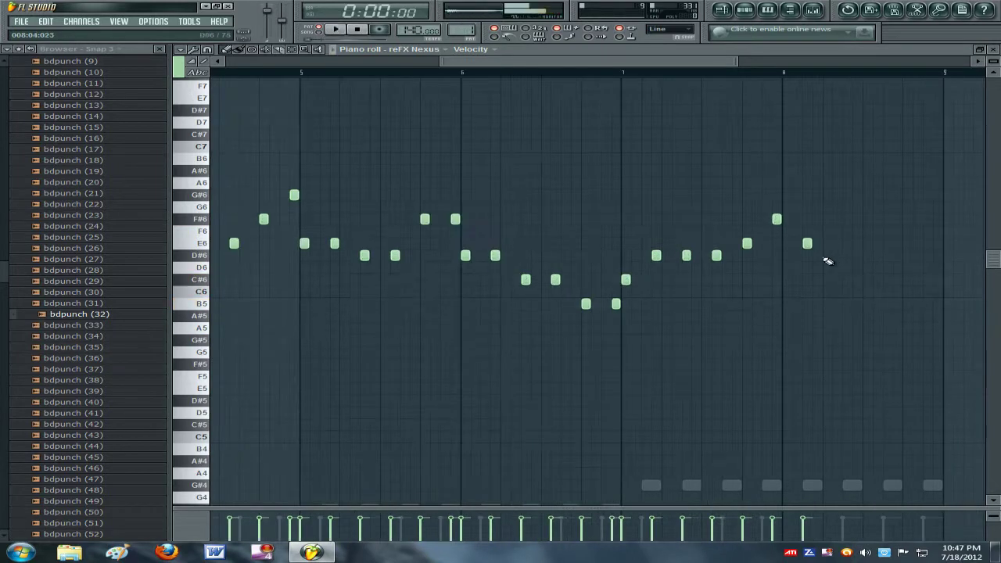
# Continue bar 8 with E6, F#6, D#6 and C#6 notes on steps 6, 9, 12 and 15, and listen to the melody.
pyautogui.scroll(3, 828, 261)
pyautogui.click(850, 243)
pyautogui.click(912, 218)
pyautogui.moveTo(688, 63); pyautogui.dragTo(815, 62)
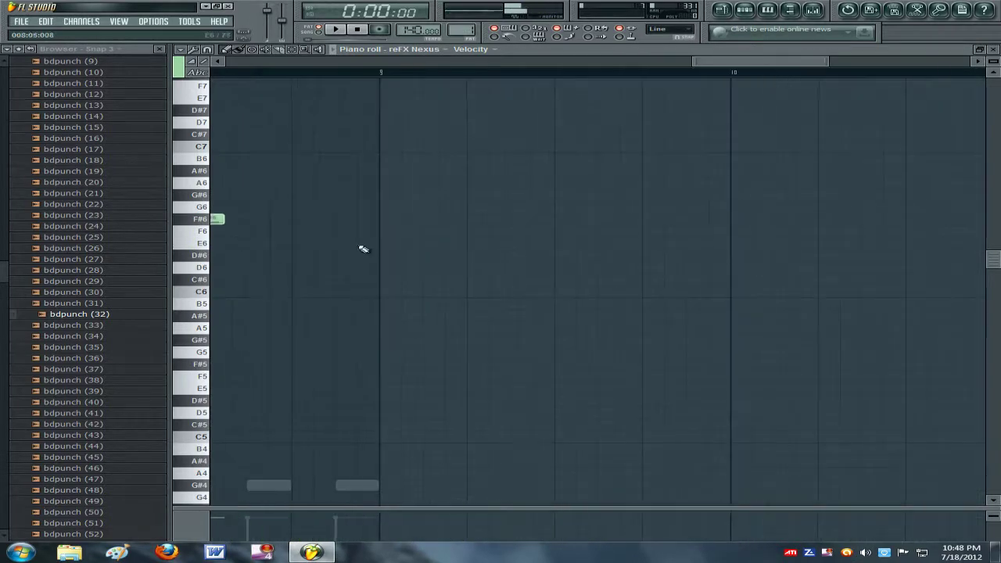
pyautogui.click(266, 256)
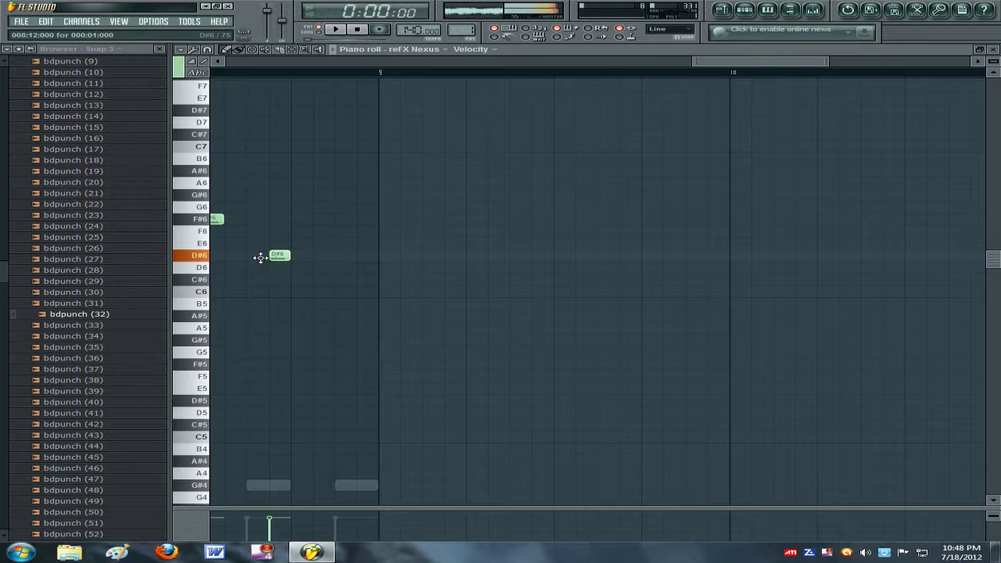
pyautogui.click(337, 268)
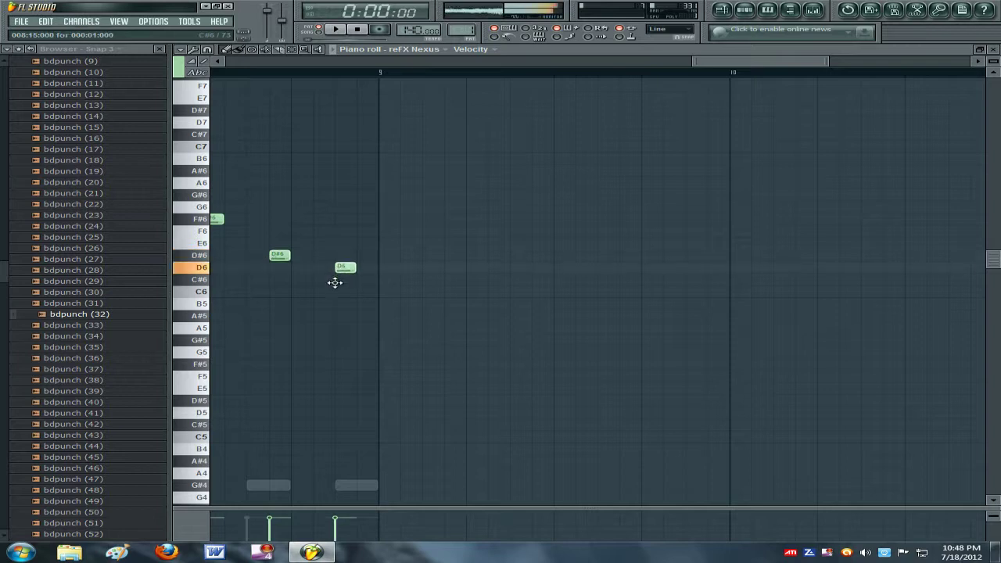
pyautogui.moveTo(335, 282); pyautogui.dragTo(335, 291)
pyautogui.press('space')
pyautogui.scroll(1, 339, 246)
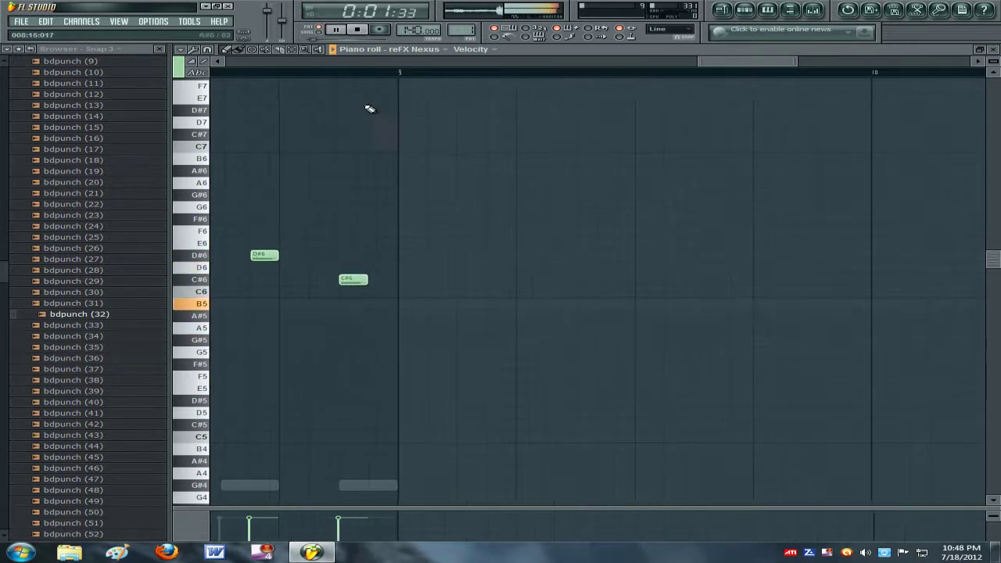
pyautogui.moveTo(724, 62); pyautogui.dragTo(340, 93)
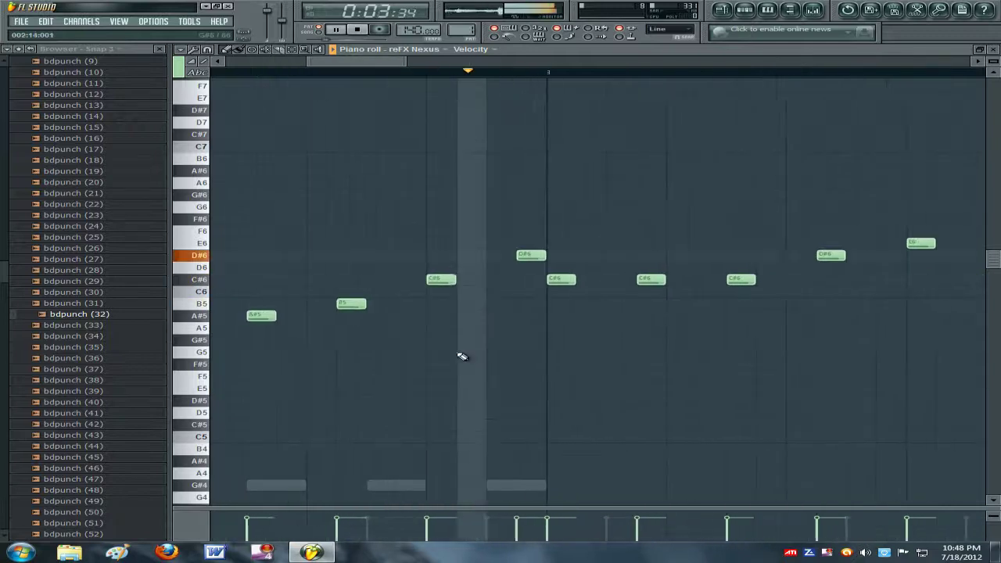
pyautogui.scroll(-1, 467, 342)
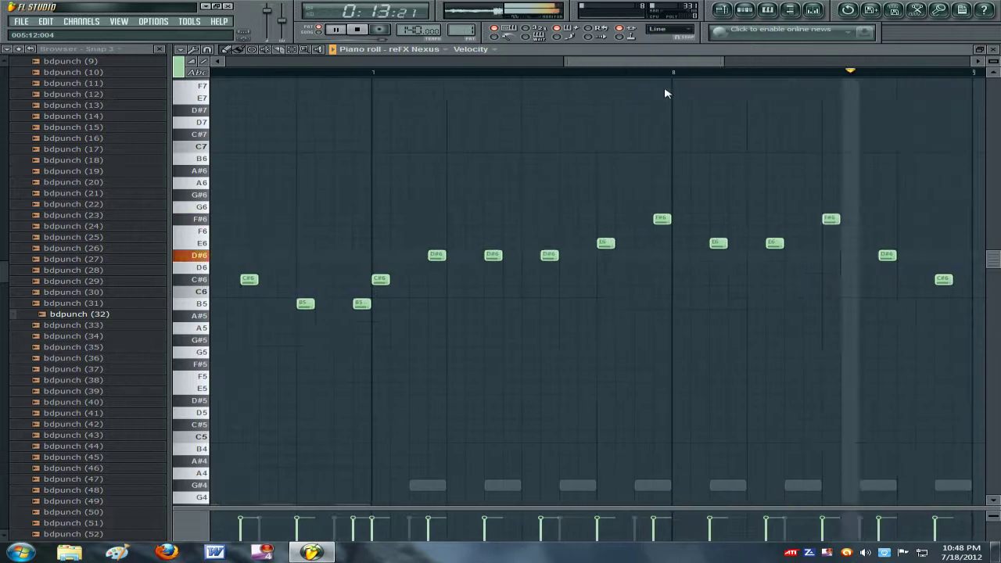
pyautogui.press('space')
# Shift bar 8's notes earlier so that E6, E6, F#6, D#6 and C#6 sit on steps 1, 4, 7, 10 and 13.
pyautogui.moveTo(720, 242); pyautogui.dragTo(696, 243)
pyautogui.moveTo(769, 242)
pyautogui.mouseDown()
pyautogui.moveTo(693, 244)
pyautogui.moveTo(757, 248)
pyautogui.mouseUp()
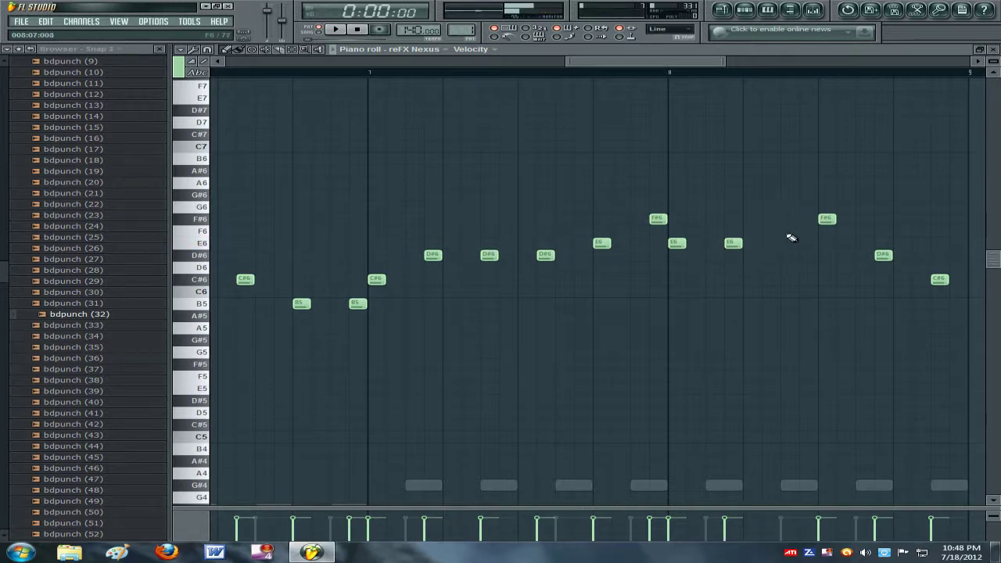
pyautogui.click(787, 219)
pyautogui.rightClick(827, 221)
pyautogui.click(847, 256)
pyautogui.moveTo(884, 258); pyautogui.dragTo(900, 285)
pyautogui.rightClick(939, 280)
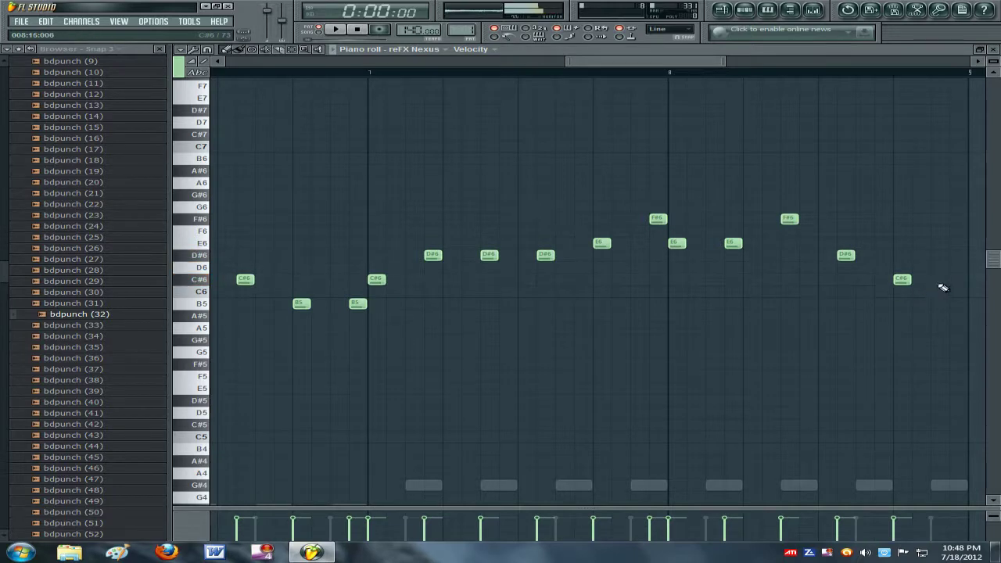
# End bar 8 with an A#5 note on step 16 and play the pattern.
pyautogui.click(957, 304)
pyautogui.moveTo(956, 303); pyautogui.dragTo(956, 315)
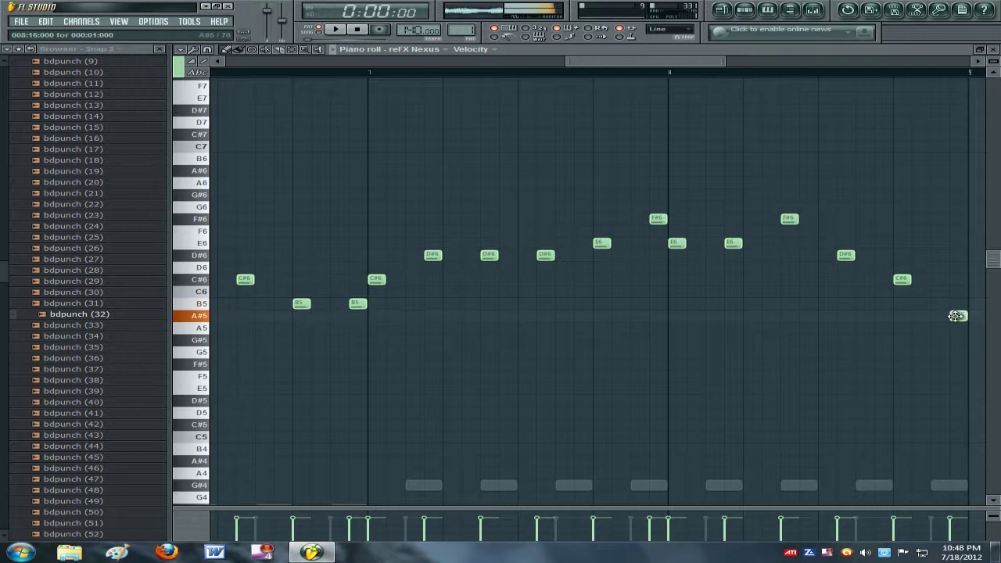
pyautogui.press('space')
pyautogui.press('space')
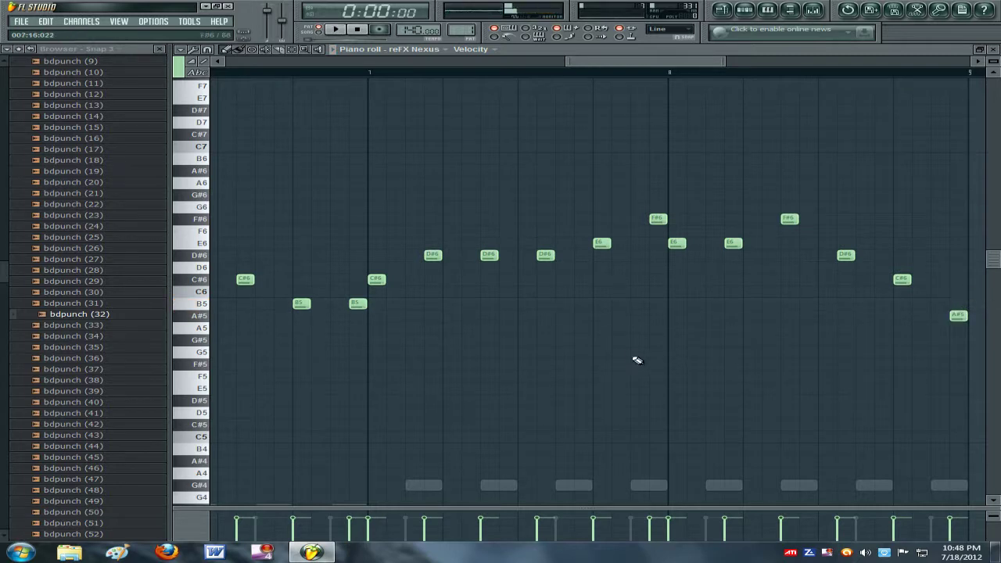
# Lower the D#6 note on step 10 of bar 7 to C#6.
pyautogui.moveTo(632, 61); pyautogui.dragTo(441, 78)
pyautogui.scroll(-4, 722, 208)
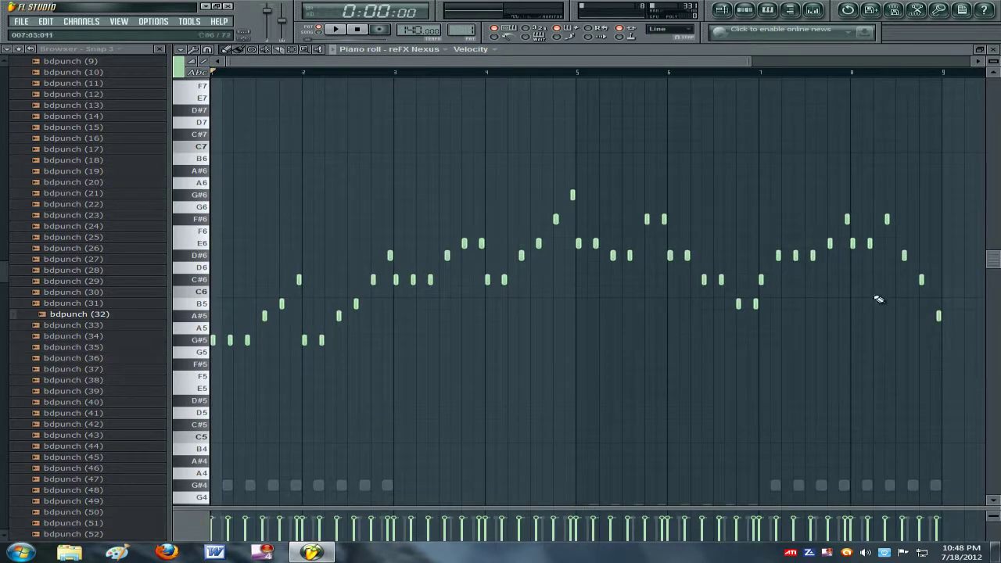
pyautogui.scroll(5, 780, 261)
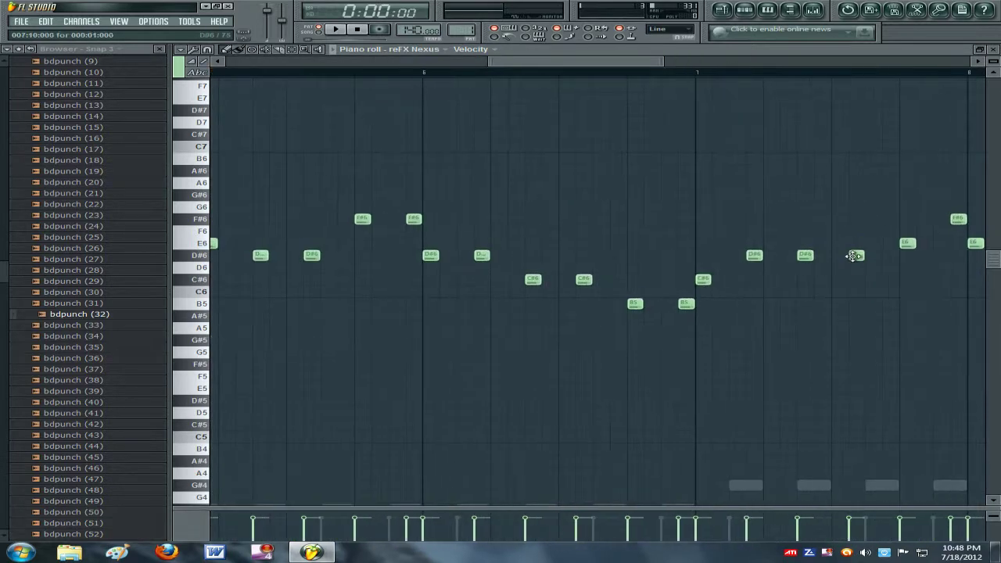
pyautogui.scroll(-3, 732, 266)
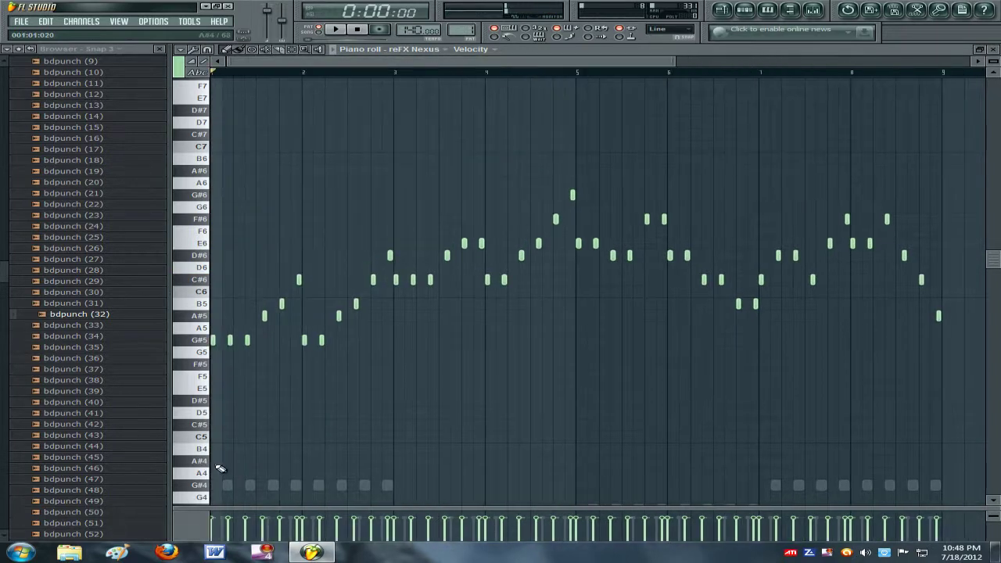
# Add low G#4 notes under the melody on steps 2, 5, 8, 11 and 14 of bar 1.
pyautogui.scroll(4, 259, 450)
pyautogui.moveTo(350, 62); pyautogui.dragTo(243, 66)
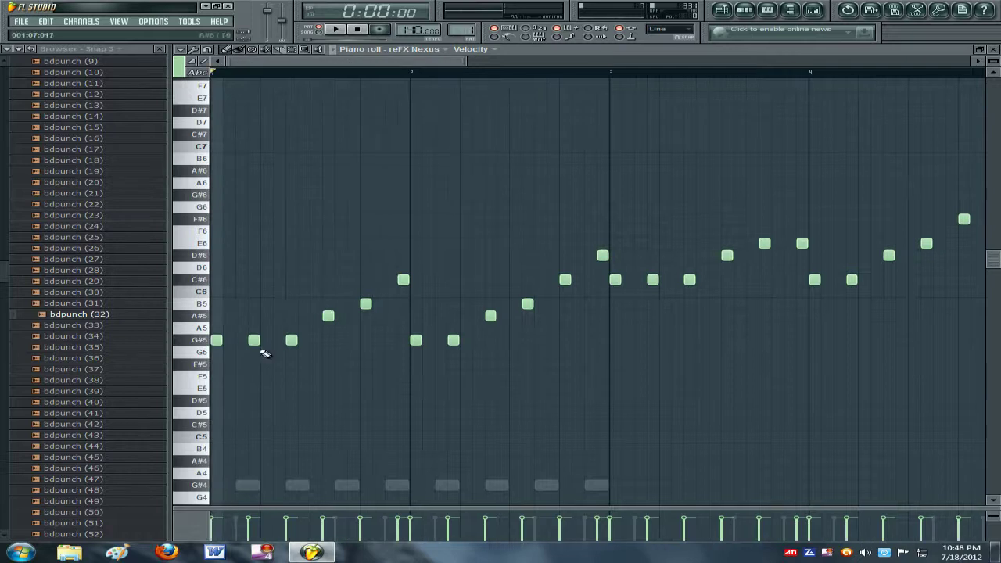
pyautogui.click(234, 485)
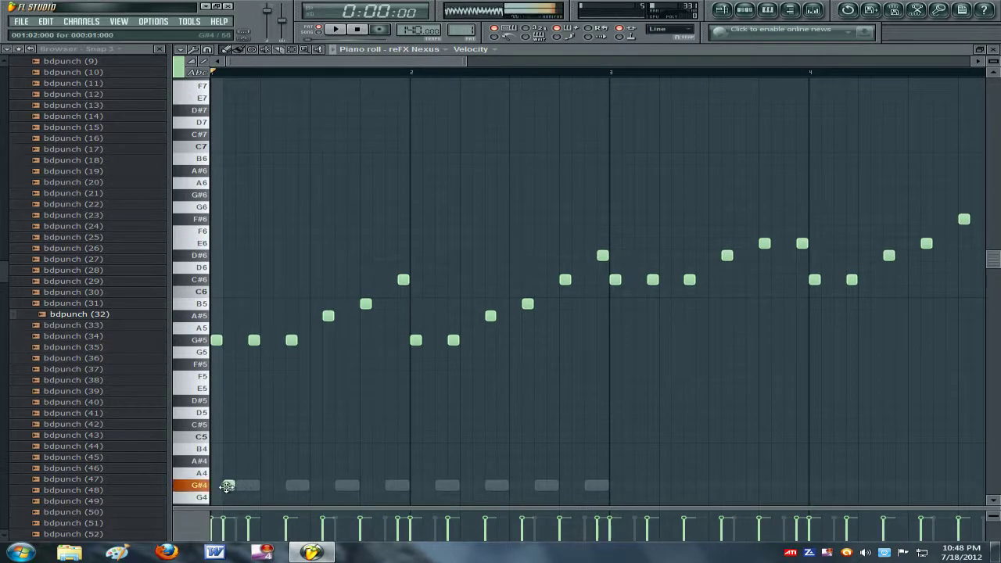
pyautogui.scroll(2, 289, 469)
pyautogui.click(249, 485)
pyautogui.click(324, 487)
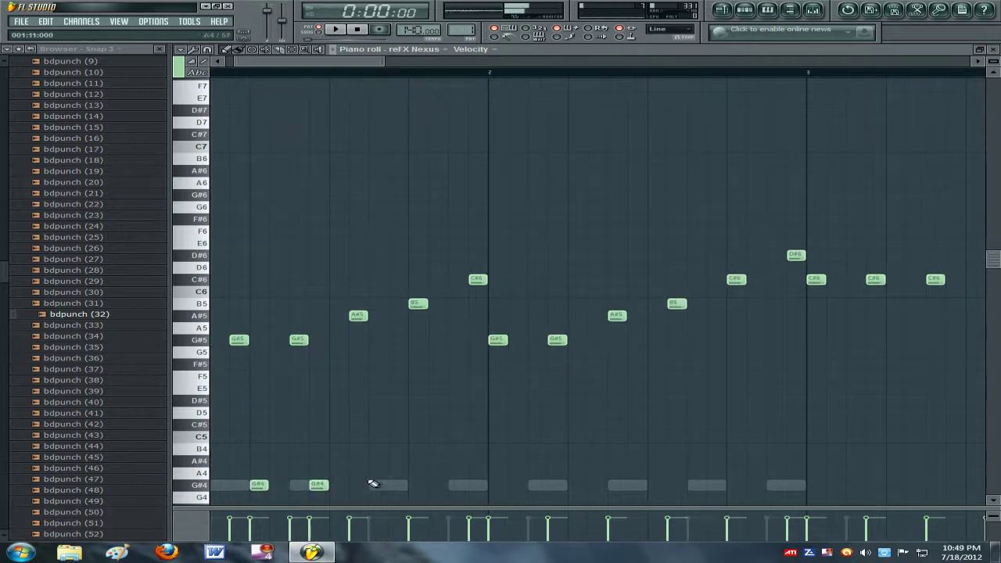
pyautogui.click(386, 486)
pyautogui.click(439, 488)
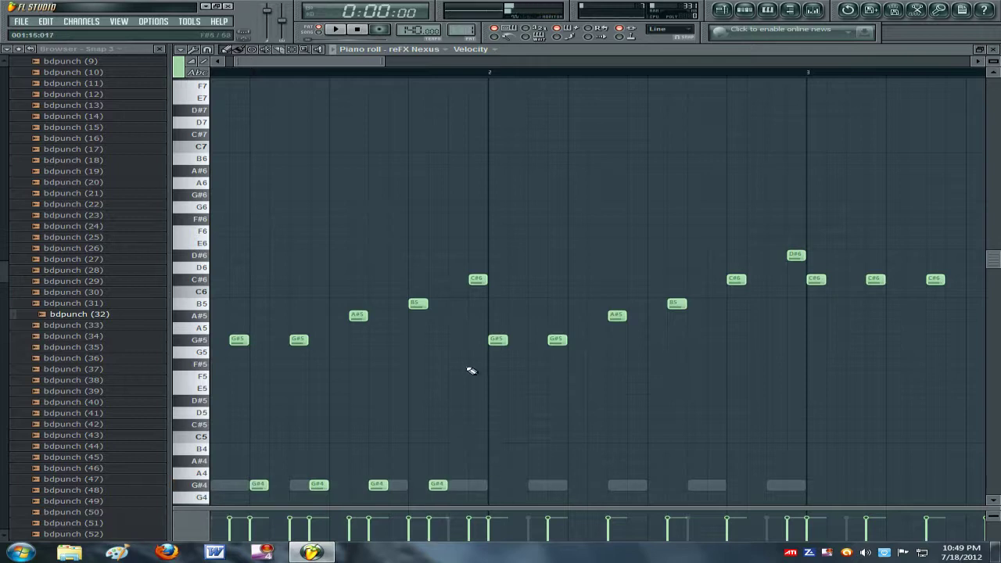
# Add low G#4 notes on steps 2, 5, 8, 11 and 14 of bar 2.
pyautogui.click(509, 483)
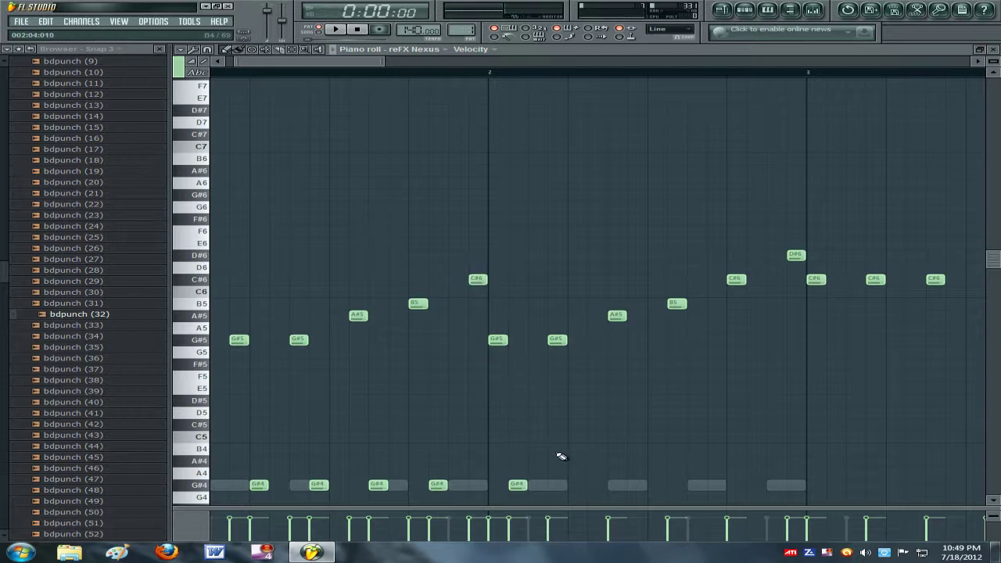
pyautogui.scroll(-2, 553, 458)
pyautogui.click(579, 413)
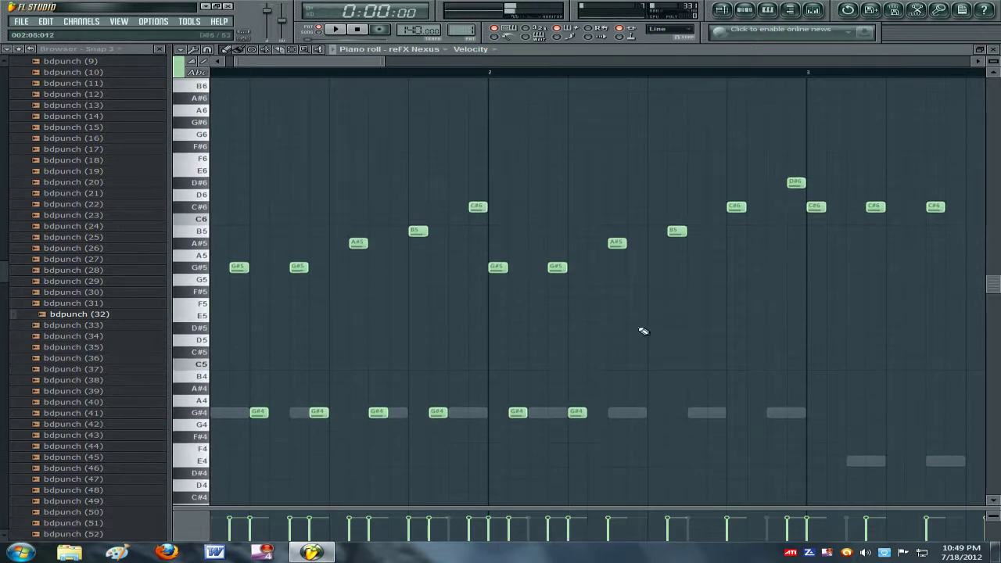
pyautogui.click(638, 416)
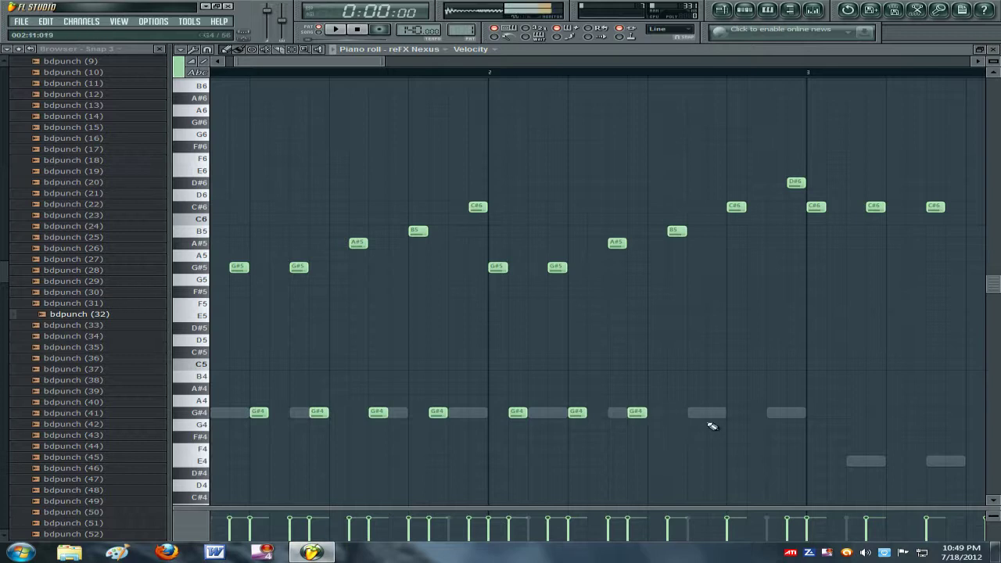
pyautogui.click(704, 417)
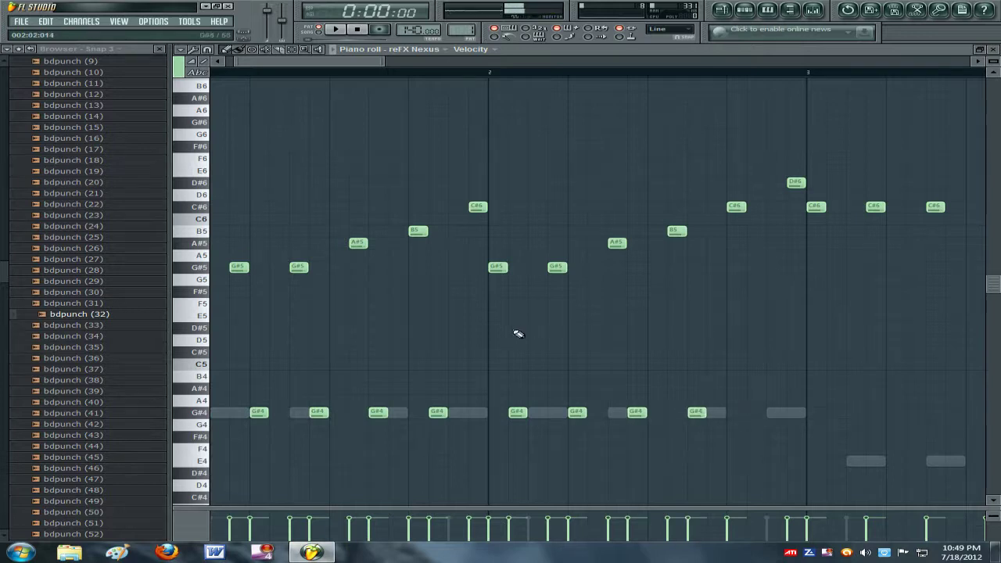
pyautogui.moveTo(347, 62); pyautogui.dragTo(321, 64)
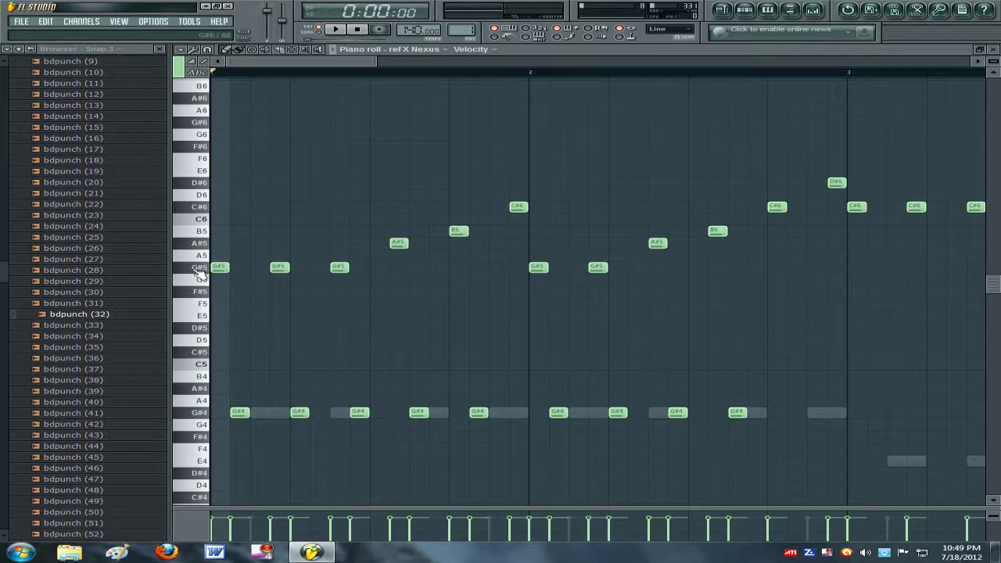
pyautogui.scroll(-3, 230, 417)
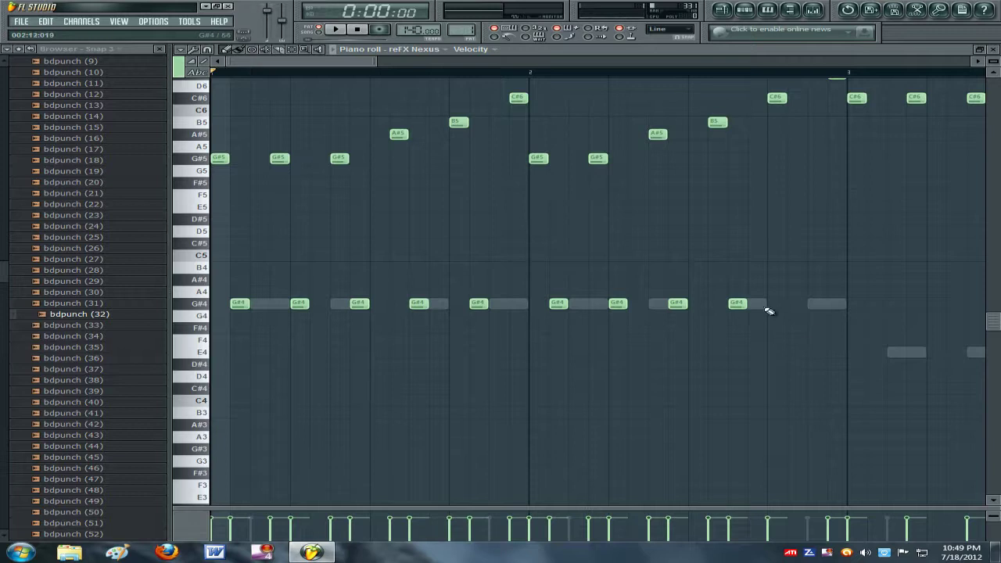
pyautogui.click(798, 306)
# Add low E4 notes on steps 2, 5, 8, 11 and 14 of bar 3.
pyautogui.click(877, 354)
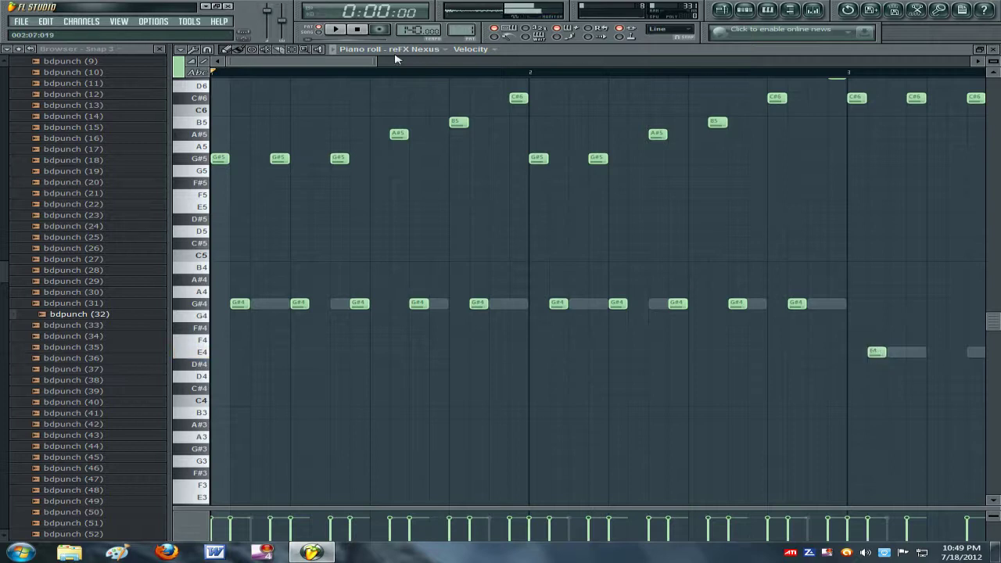
pyautogui.moveTo(353, 63); pyautogui.dragTo(420, 111)
pyautogui.click(659, 352)
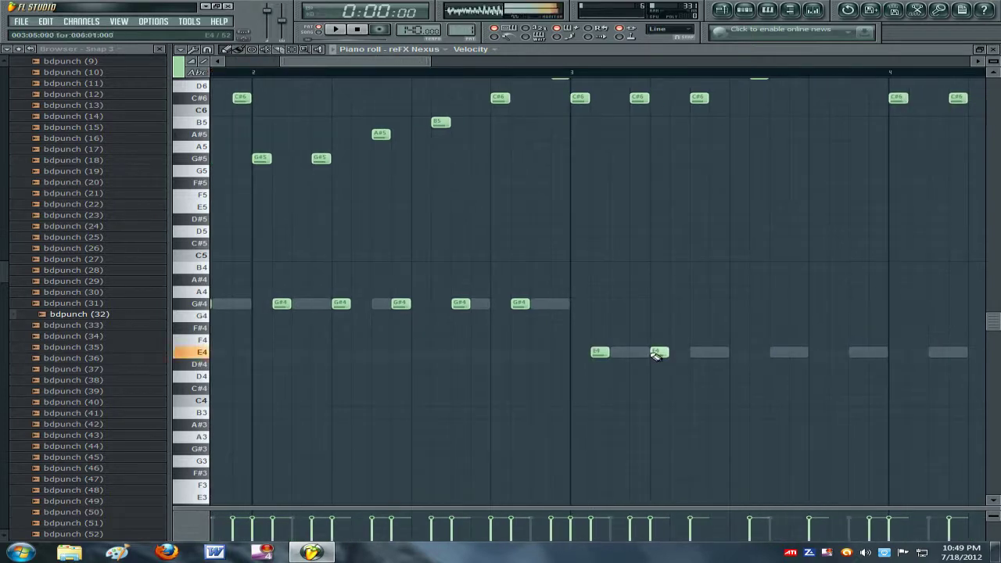
pyautogui.click(734, 353)
pyautogui.moveTo(734, 353); pyautogui.dragTo(715, 353)
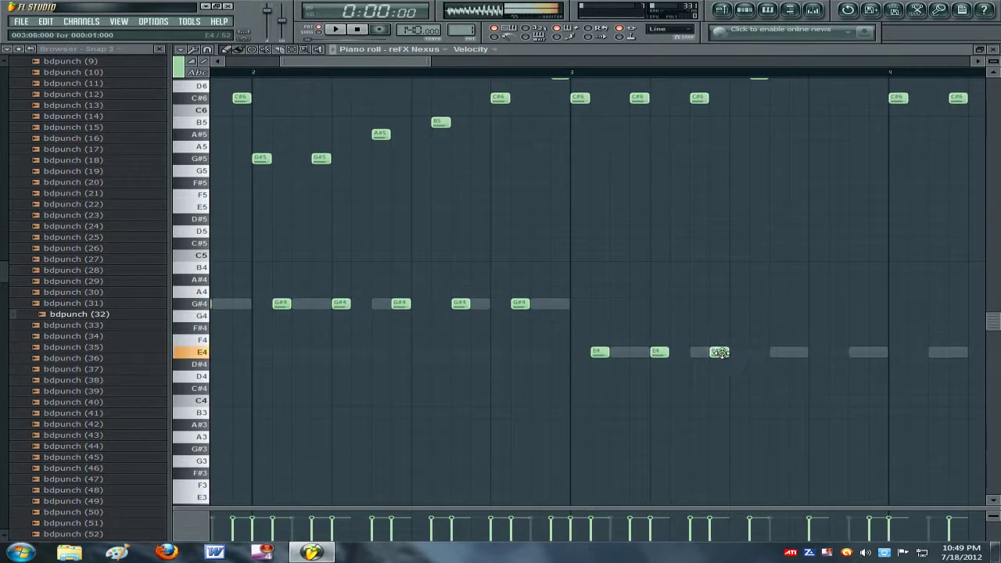
pyautogui.click(776, 353)
pyautogui.click(838, 352)
# Continue the low E4 notes on steps 1, 4, 7, 10 and 13 of bar 4.
pyautogui.click(897, 353)
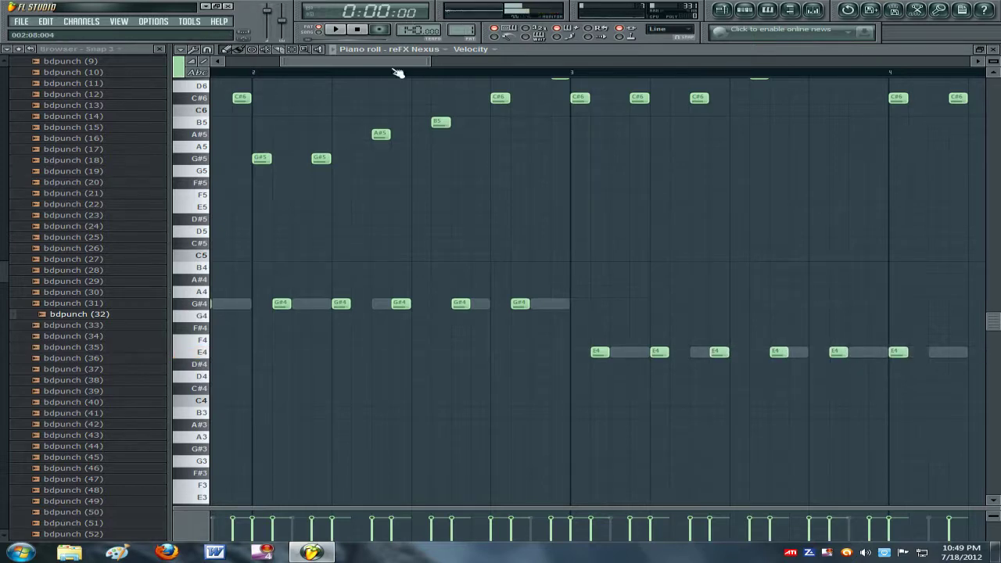
pyautogui.hscroll(5, 446, 96)
pyautogui.click(531, 355)
pyautogui.click(603, 355)
pyautogui.moveTo(607, 352); pyautogui.dragTo(588, 353)
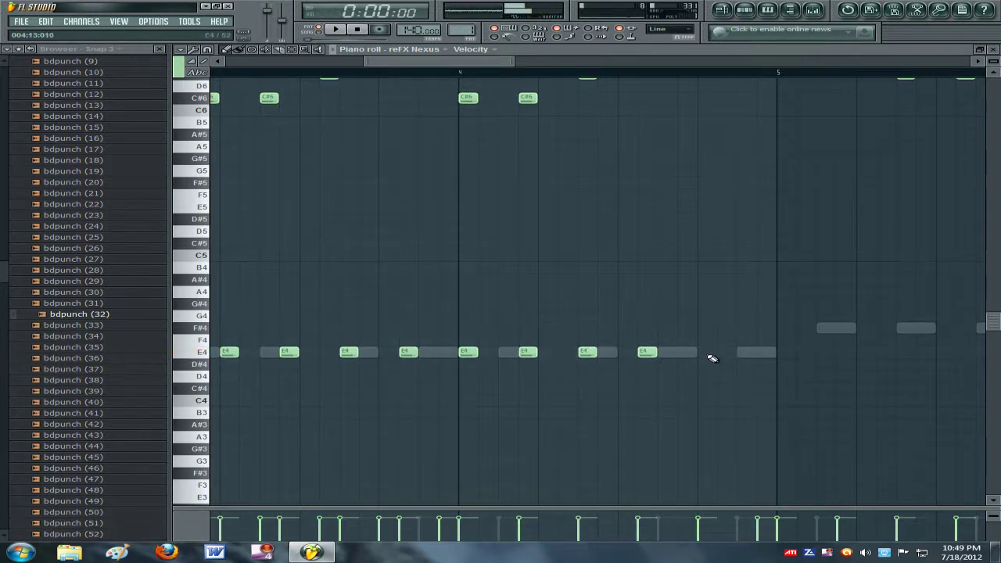
pyautogui.scroll(3, 740, 344)
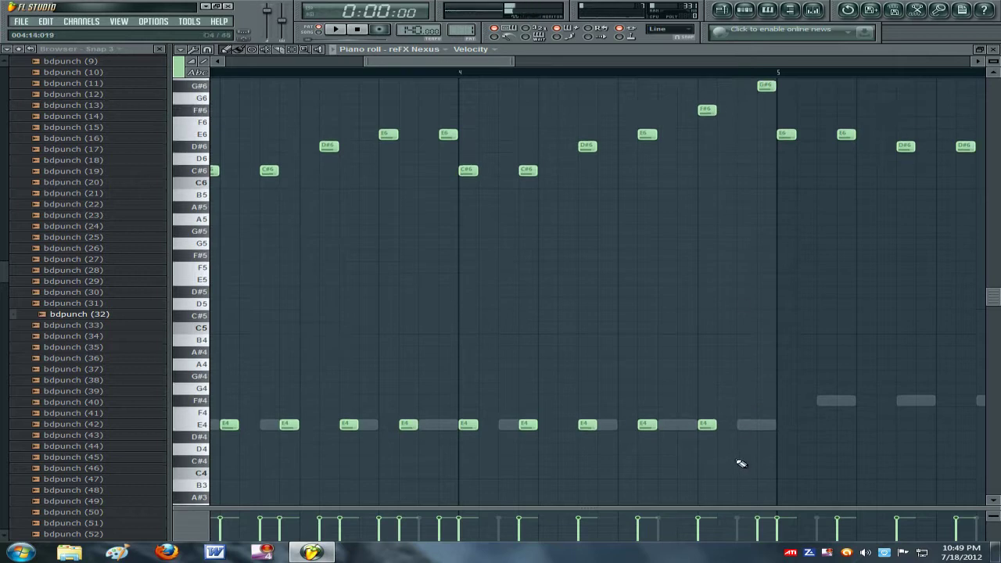
# Place low F#4 notes on steps 2, 5, 8, 11 and 14 of bar 5 and on step 1 of bar 6.
pyautogui.click(806, 426)
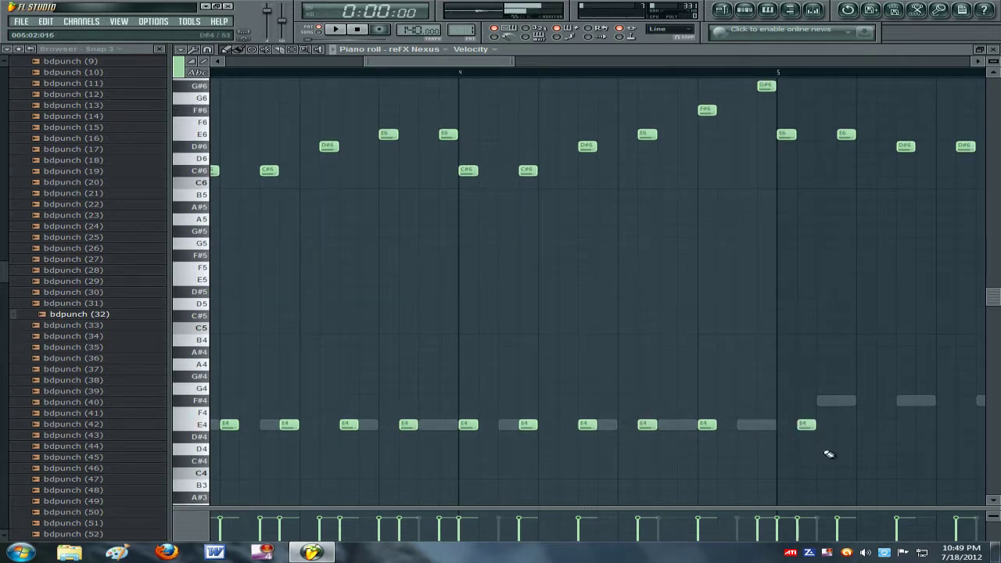
pyautogui.click(867, 425)
pyautogui.moveTo(880, 442); pyautogui.dragTo(798, 404)
pyautogui.click(918, 404)
pyautogui.moveTo(532, 61); pyautogui.dragTo(597, 61)
pyautogui.click(664, 399)
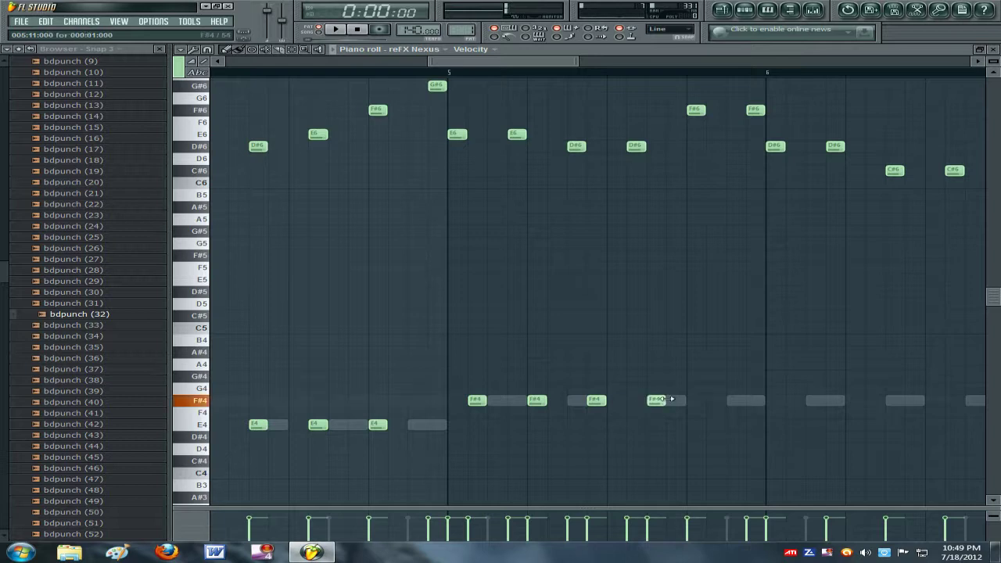
pyautogui.click(712, 403)
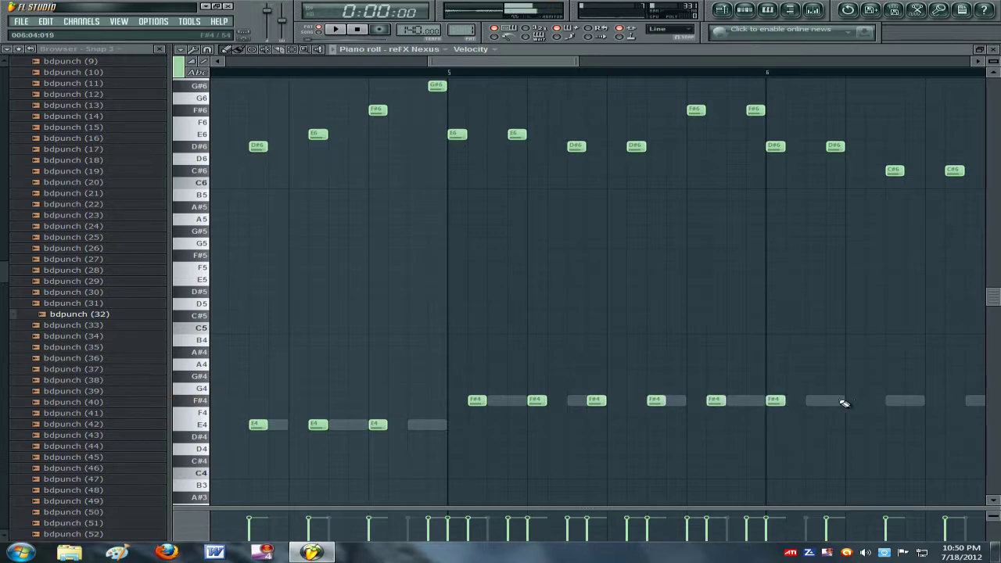
# Continue the low F#4 notes on steps 4, 7, 10 and 13 of bar 6.
pyautogui.click(954, 403)
pyautogui.scroll(1, 953, 403)
pyautogui.moveTo(538, 63); pyautogui.dragTo(591, 67)
pyautogui.click(718, 437)
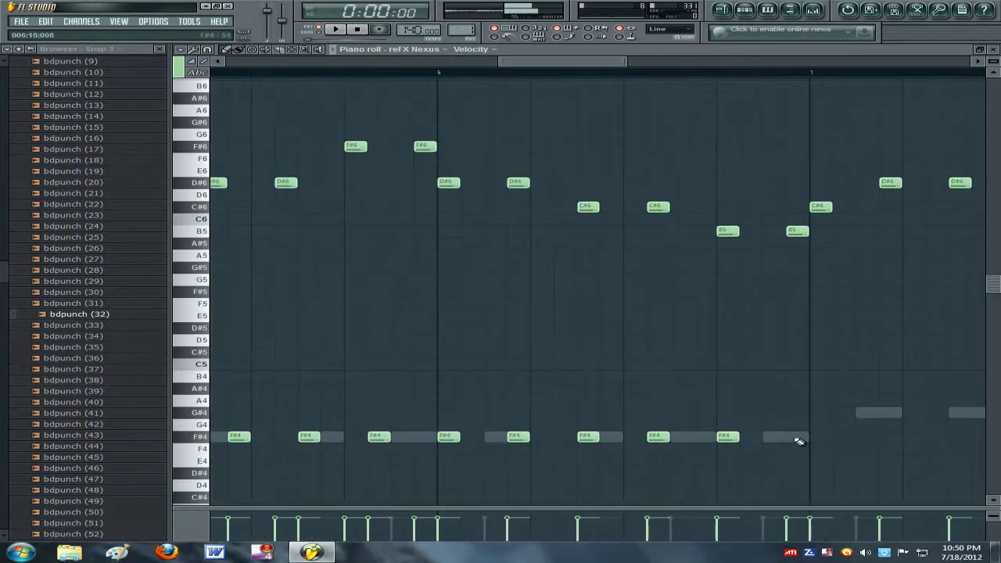
# Add low G#4 notes on steps 2, 5, 8, 11 and 14 of bar 7.
pyautogui.click(828, 412)
pyautogui.click(907, 412)
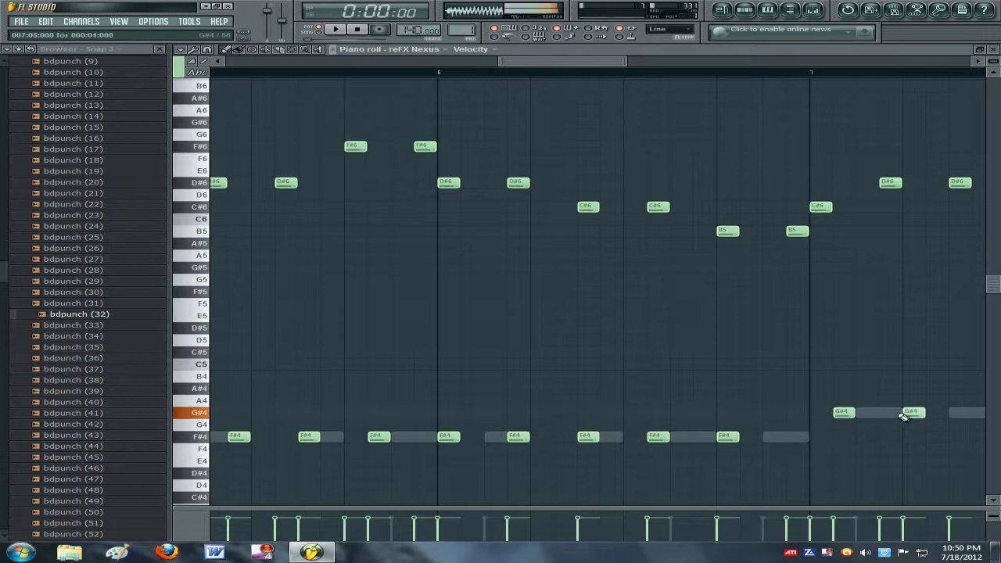
pyautogui.click(967, 412)
pyautogui.moveTo(560, 65); pyautogui.dragTo(671, 83)
pyautogui.click(387, 412)
pyautogui.click(463, 413)
pyautogui.moveTo(462, 413); pyautogui.dragTo(438, 412)
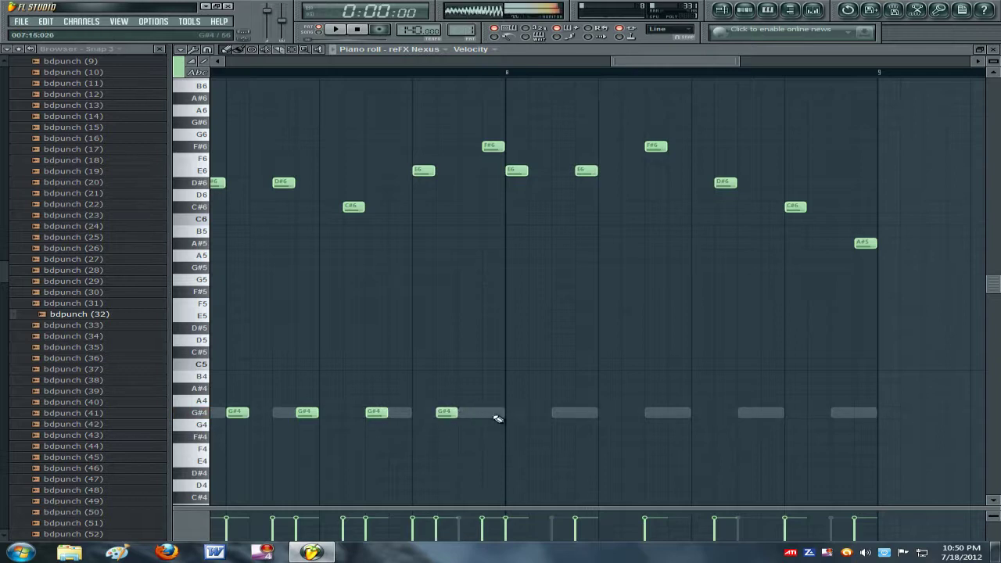
# Continue the low G#4 notes on steps 1, 4, 7, 10 and 13 of bar 8.
pyautogui.click(509, 413)
pyautogui.click(579, 411)
pyautogui.click(649, 412)
pyautogui.click(718, 413)
pyautogui.click(787, 415)
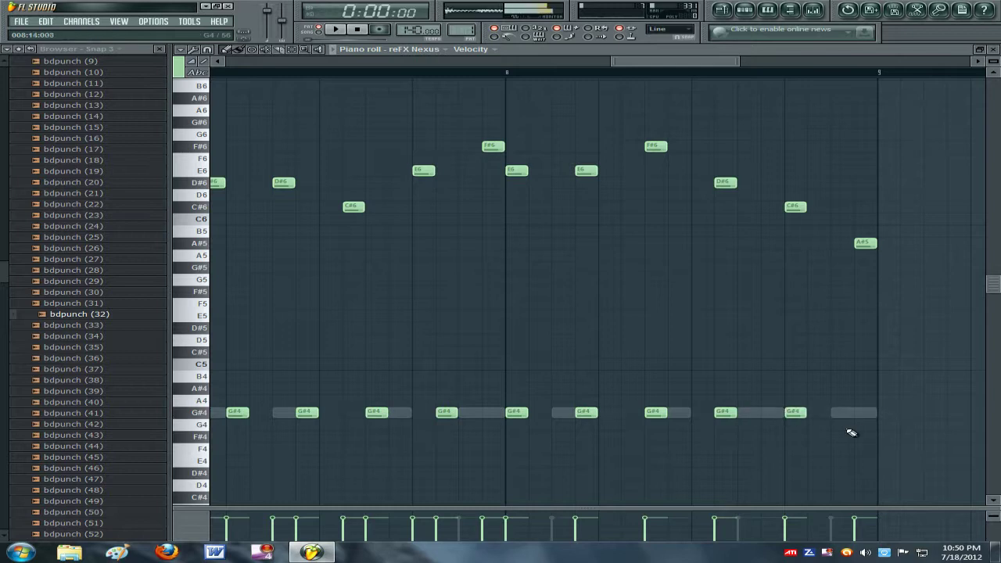
# Select all the low notes across the eight bars and copy them one octave down, each copy one step later.
pyautogui.scroll(-3, 593, 298)
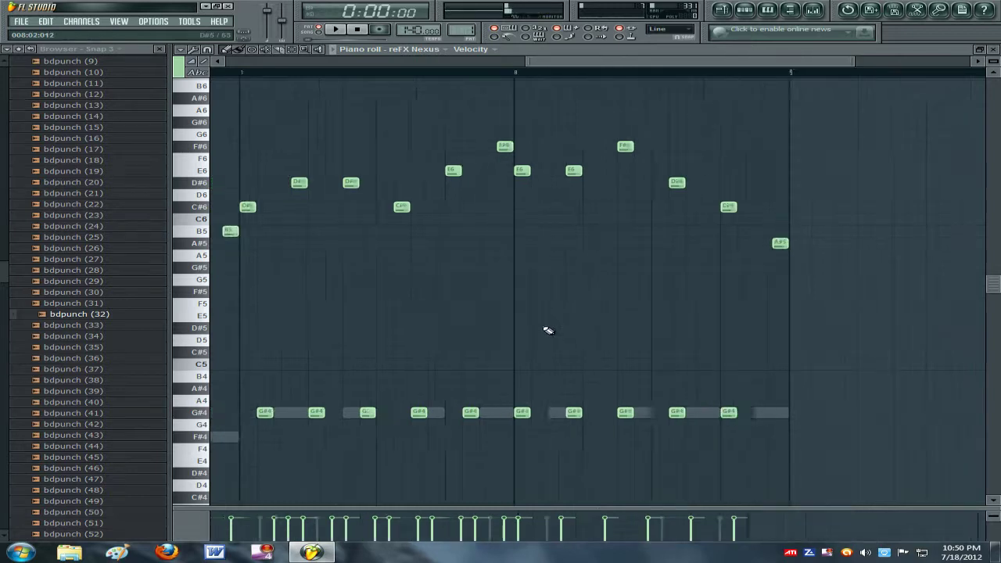
pyautogui.scroll(-2, 718, 473)
pyautogui.moveTo(806, 489); pyautogui.dragTo(3, 339)
pyautogui.scroll(4, 220, 429)
pyautogui.moveTo(217, 414); pyautogui.dragTo(178, 524)
pyautogui.scroll(-3, 179, 524)
pyautogui.moveTo(248, 420); pyautogui.dragTo(240, 389)
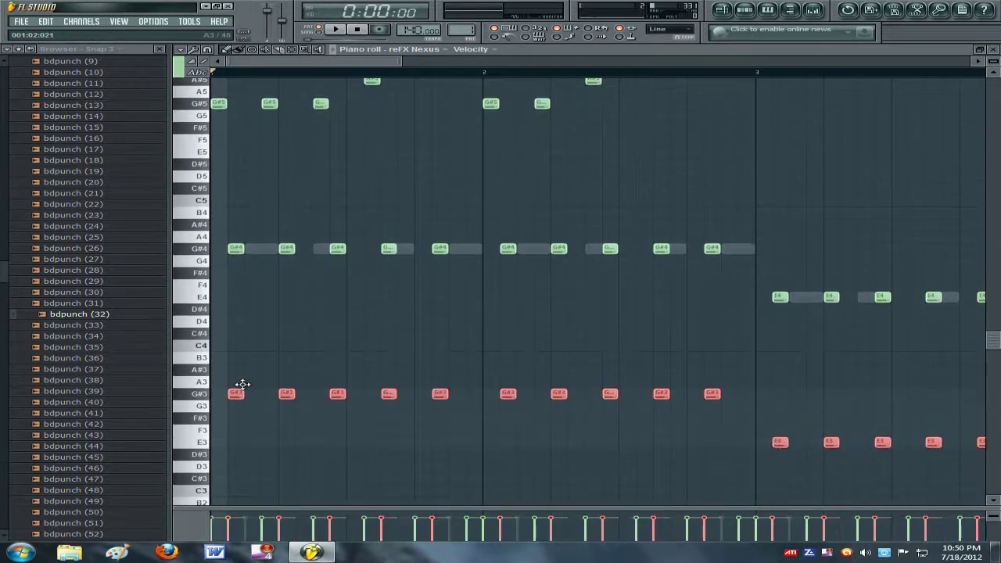
# Play the pattern and check the copied octave notes around bars 2 to 5, then stop playback.
pyautogui.press('space')
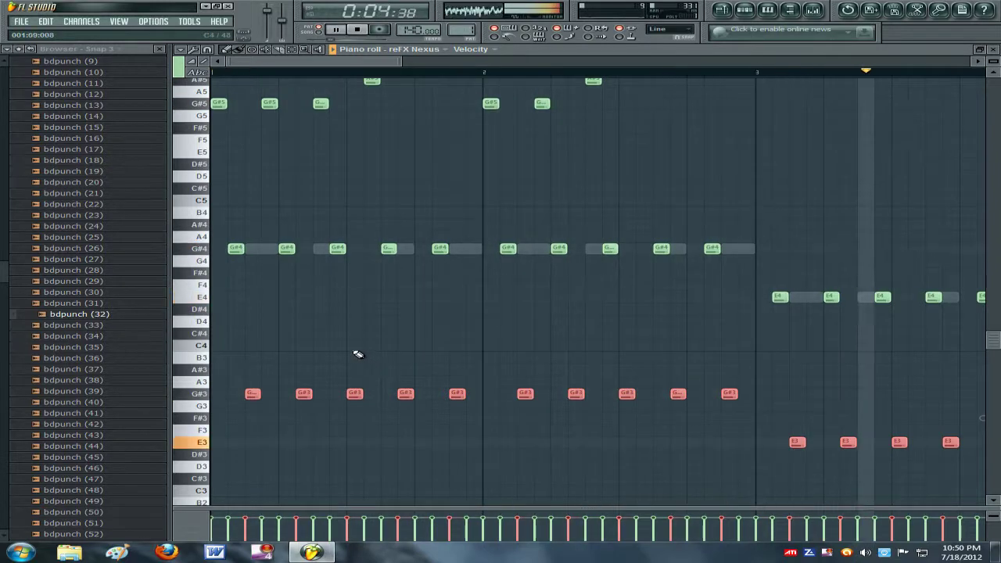
pyautogui.scroll(1, 656, 385)
pyautogui.scroll(2, 655, 385)
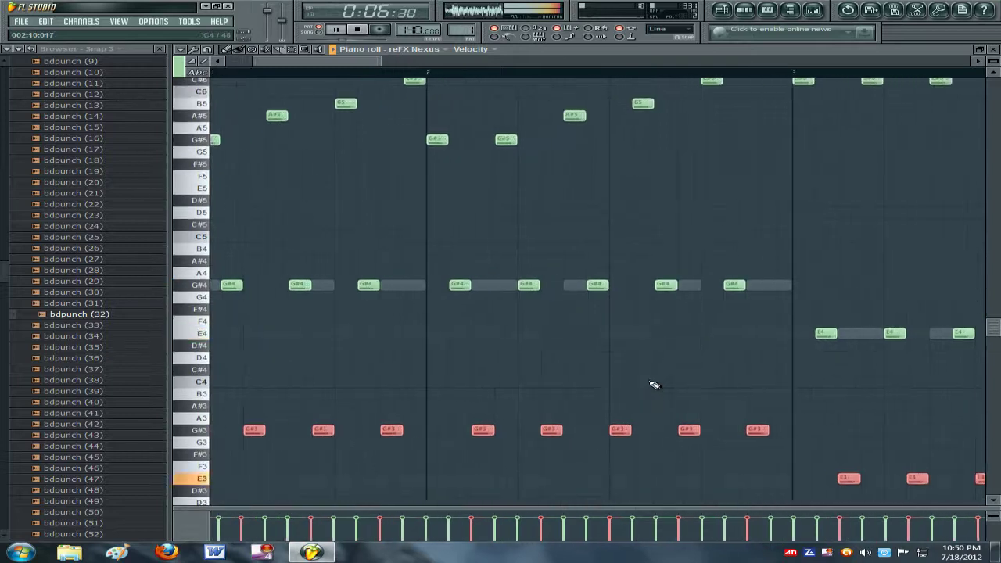
pyautogui.moveTo(376, 62); pyautogui.dragTo(380, 70)
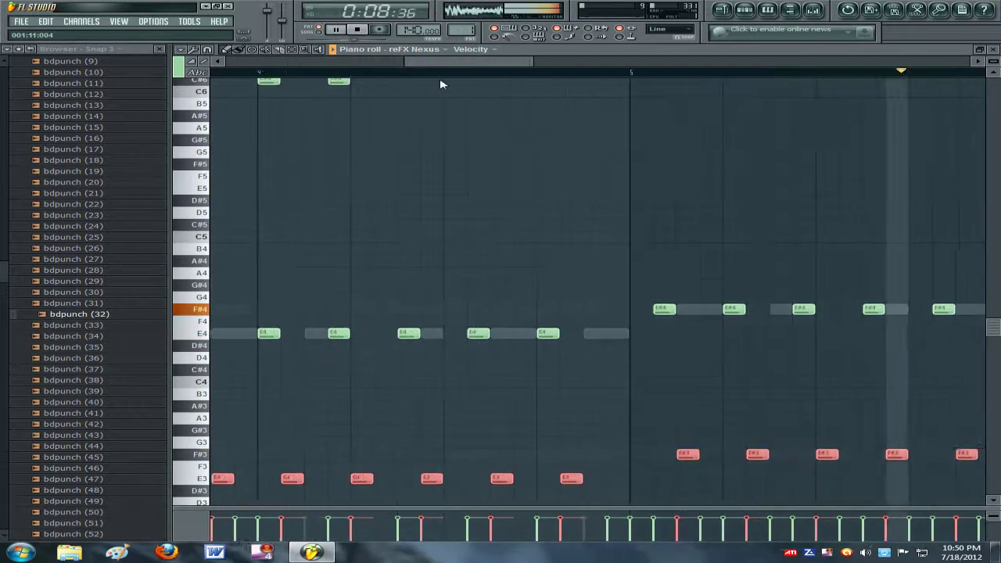
pyautogui.press('space')
pyautogui.scroll(4, 516, 409)
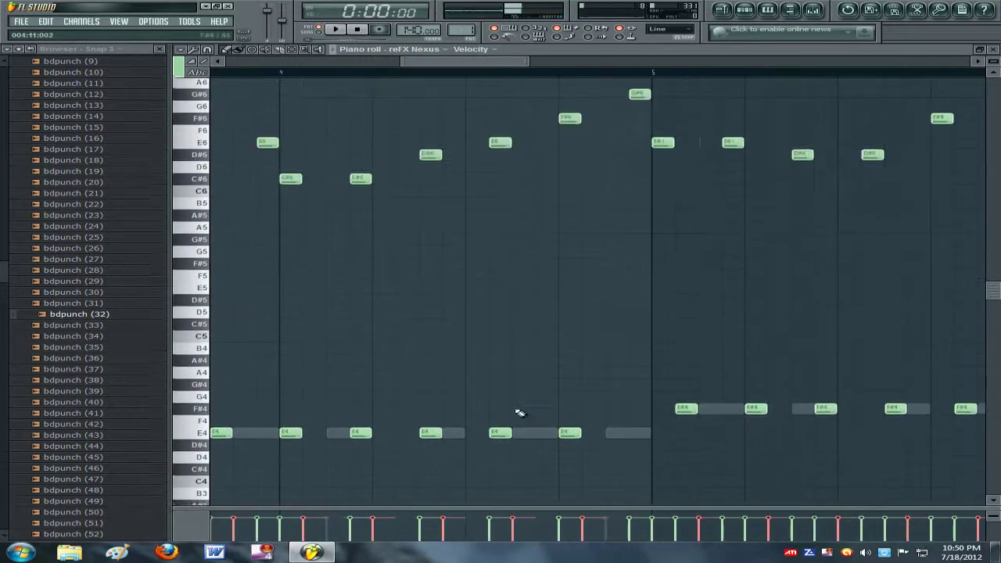
pyautogui.scroll(-2, 517, 351)
pyautogui.scroll(-3, 514, 353)
pyautogui.scroll(3, 512, 353)
pyautogui.scroll(-5, 517, 353)
pyautogui.moveTo(637, 428); pyautogui.dragTo(432, 225)
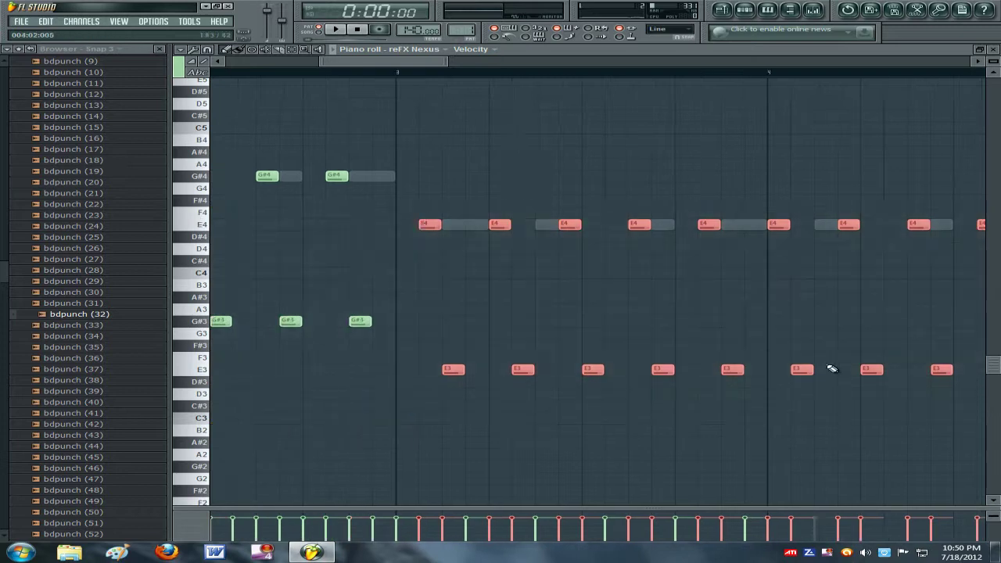
pyautogui.scroll(5, 735, 373)
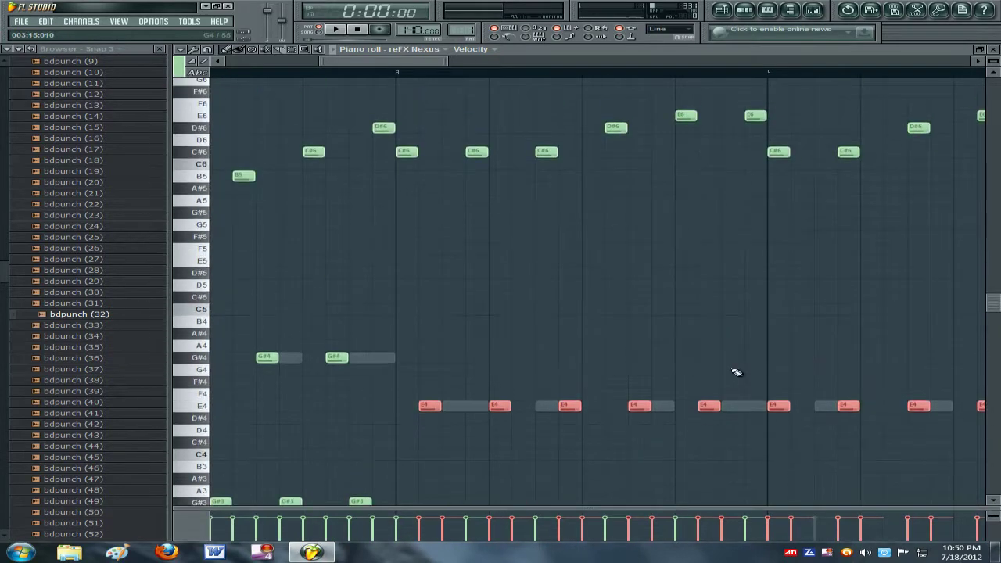
pyautogui.hotkey('ctrl', 'd')
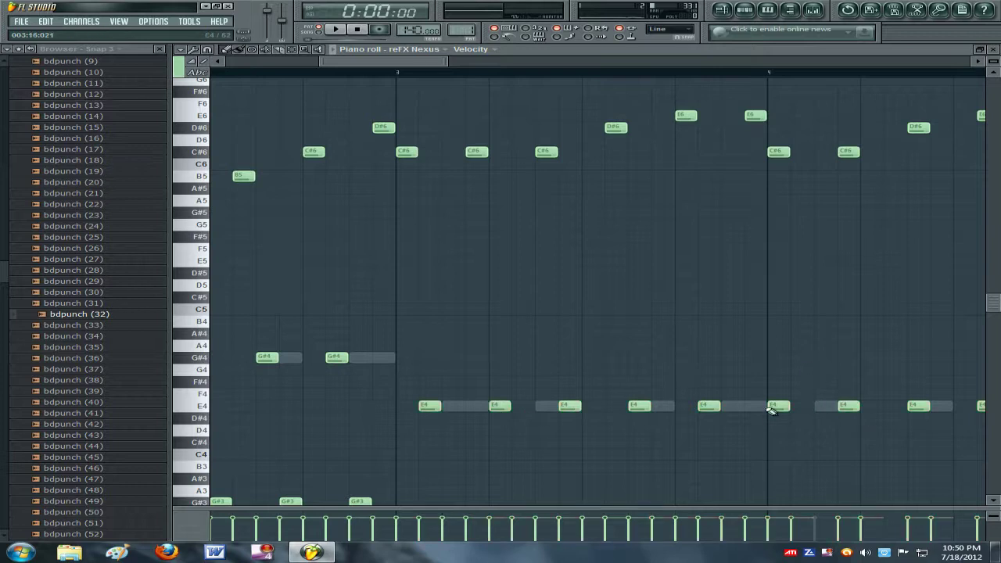
# Move the E4 notes of bar 4 one step later, onto steps 2, 5, 8, 11 and 14.
pyautogui.moveTo(771, 412); pyautogui.dragTo(783, 411)
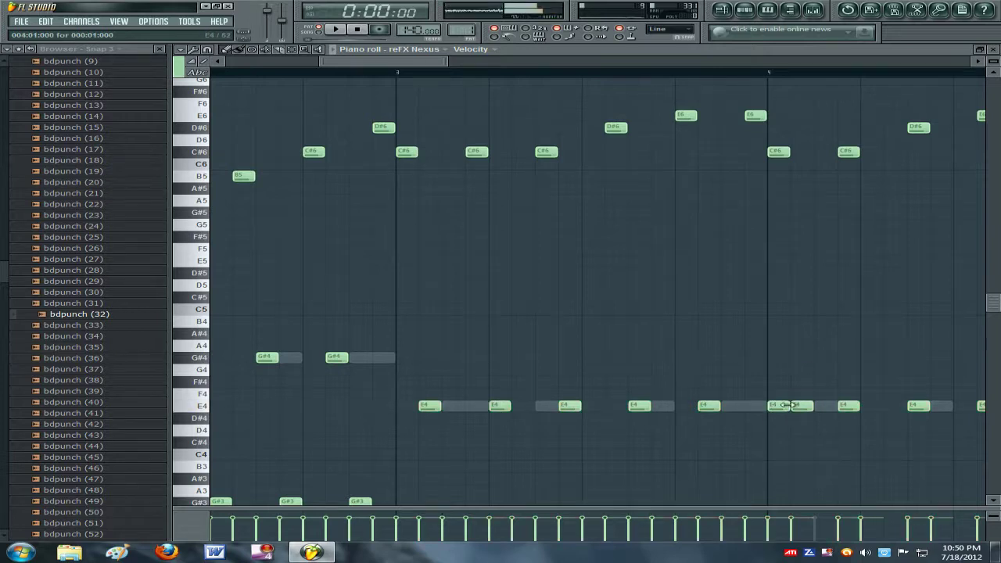
pyautogui.scroll(-2, 783, 412)
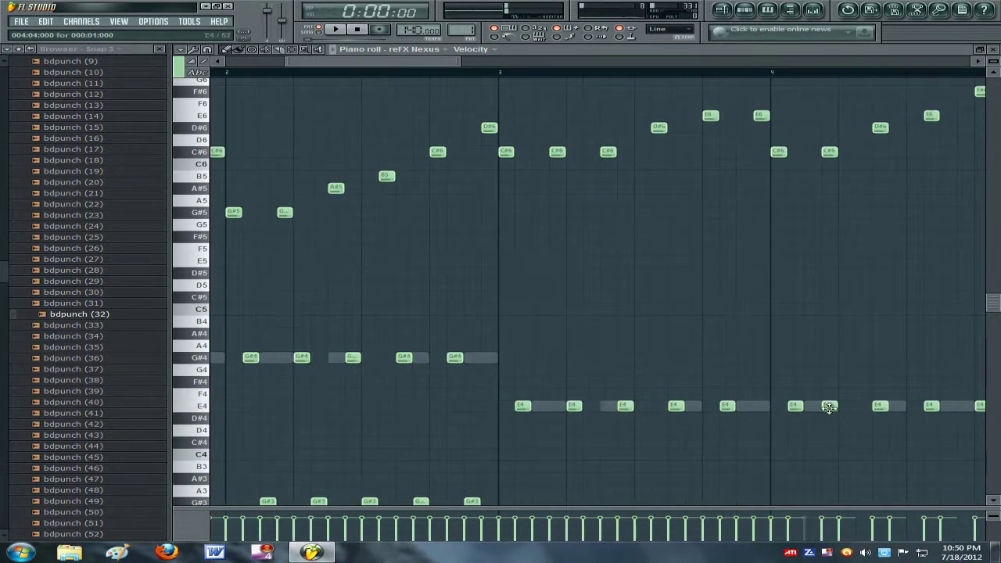
pyautogui.scroll(2, 928, 439)
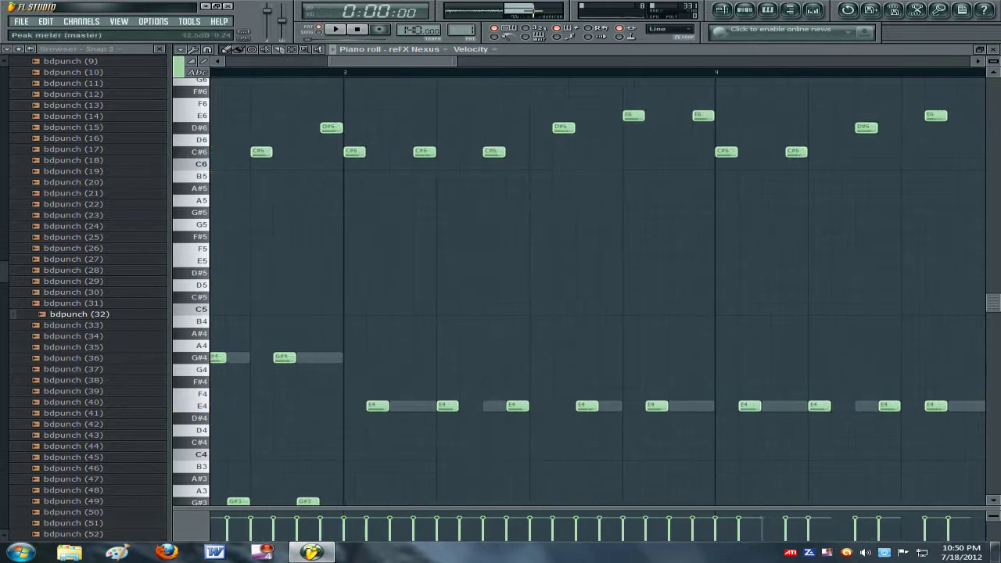
pyautogui.moveTo(420, 61); pyautogui.dragTo(471, 69)
pyautogui.moveTo(634, 405); pyautogui.dragTo(752, 406)
# Move the E3 notes of bar 4 one step later, onto steps 3, 6, 9, 12 and 15.
pyautogui.scroll(-2, 699, 428)
pyautogui.scroll(-4, 699, 428)
pyautogui.moveTo(648, 410); pyautogui.dragTo(671, 408)
pyautogui.moveTo(588, 406); pyautogui.dragTo(611, 406)
pyautogui.moveTo(518, 407); pyautogui.dragTo(532, 407)
pyautogui.moveTo(439, 409); pyautogui.dragTo(450, 407)
pyautogui.rightClick(448, 407)
pyautogui.moveTo(379, 406); pyautogui.dragTo(403, 406)
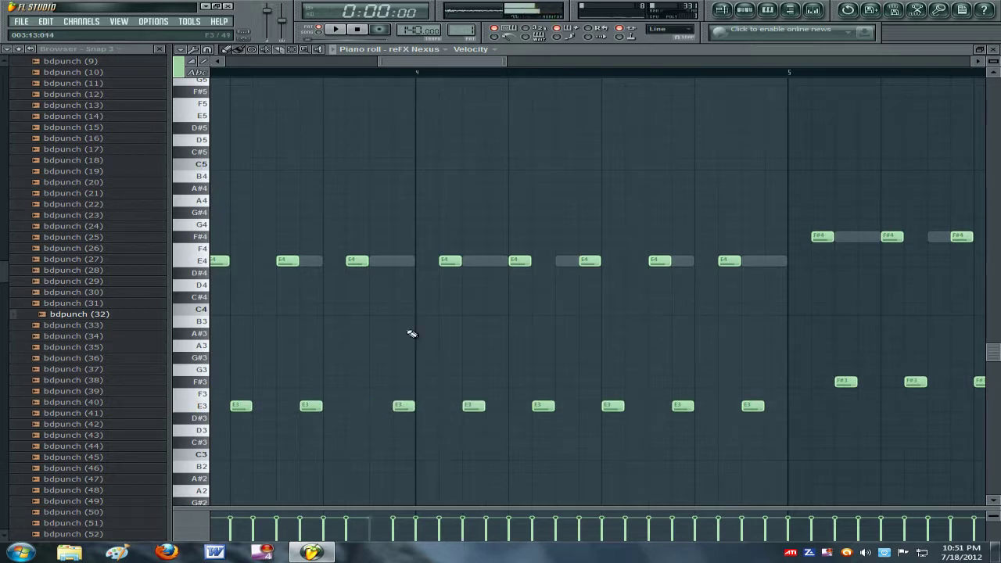
pyautogui.moveTo(401, 406); pyautogui.dragTo(380, 406)
# Play the pattern through bar 6 to check the note timing, then stop playback.
pyautogui.press('space')
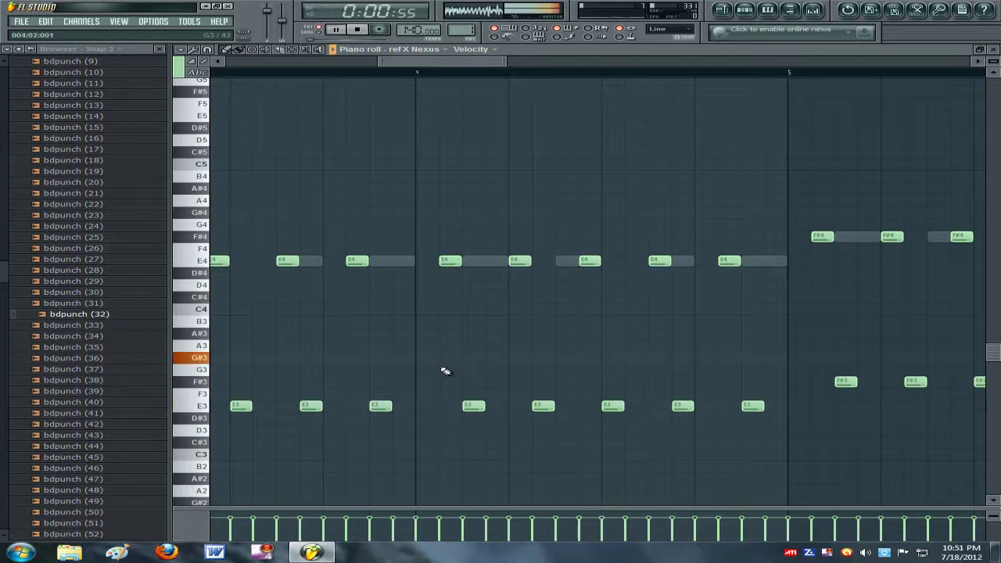
pyautogui.scroll(-2, 446, 370)
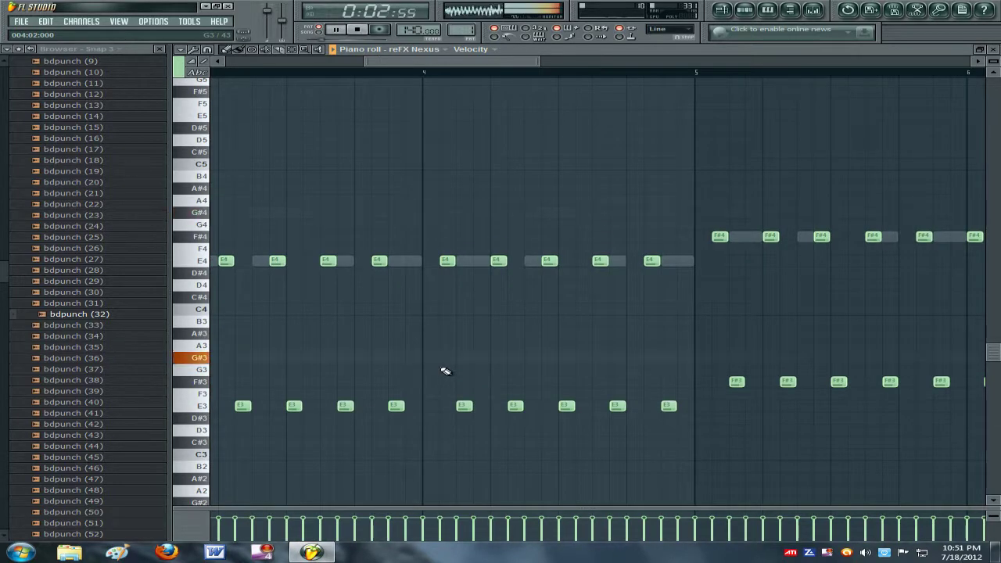
pyautogui.moveTo(425, 62); pyautogui.dragTo(584, 85)
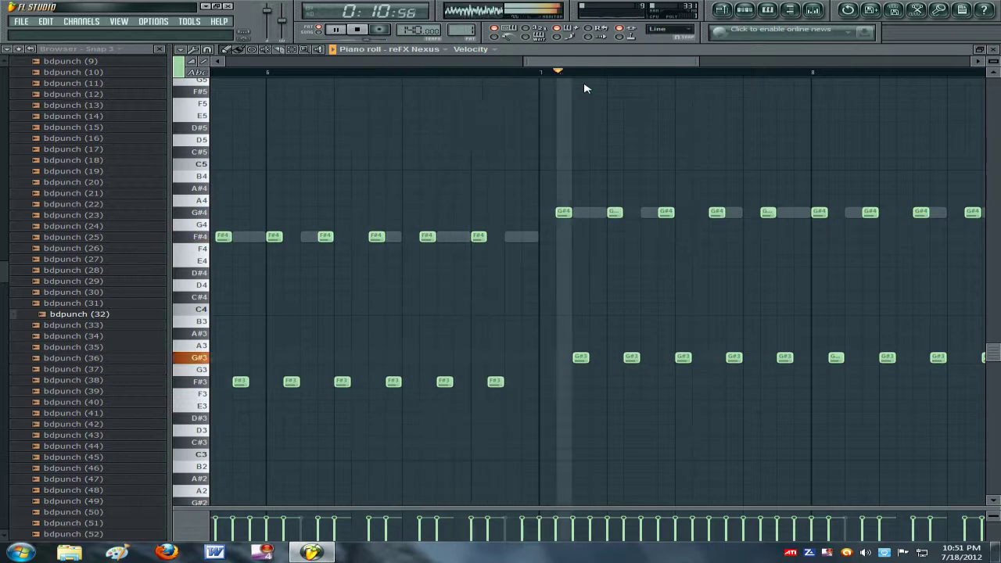
pyautogui.press('space')
# Move the F#3 and F#4 notes of bar 6 one step later.
pyautogui.scroll(4, 548, 254)
pyautogui.scroll(-3, 513, 422)
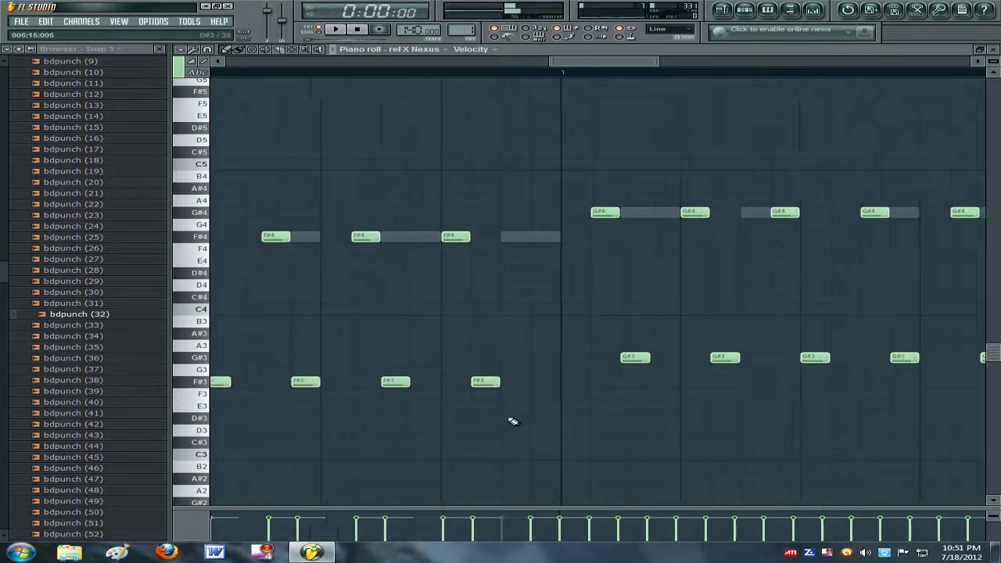
pyautogui.moveTo(553, 398); pyautogui.dragTo(884, 382)
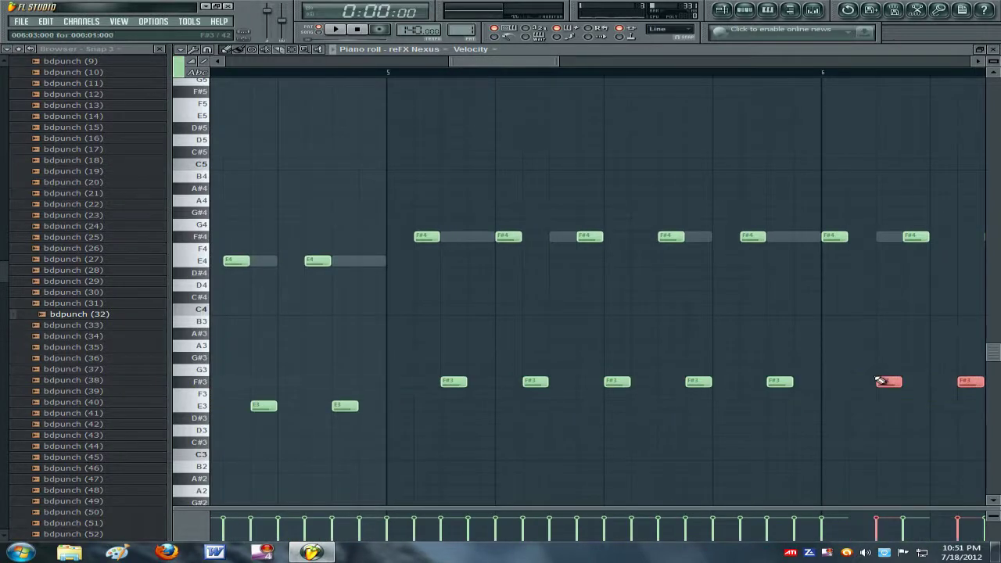
pyautogui.scroll(1, 882, 376)
pyautogui.moveTo(806, 195); pyautogui.dragTo(866, 288)
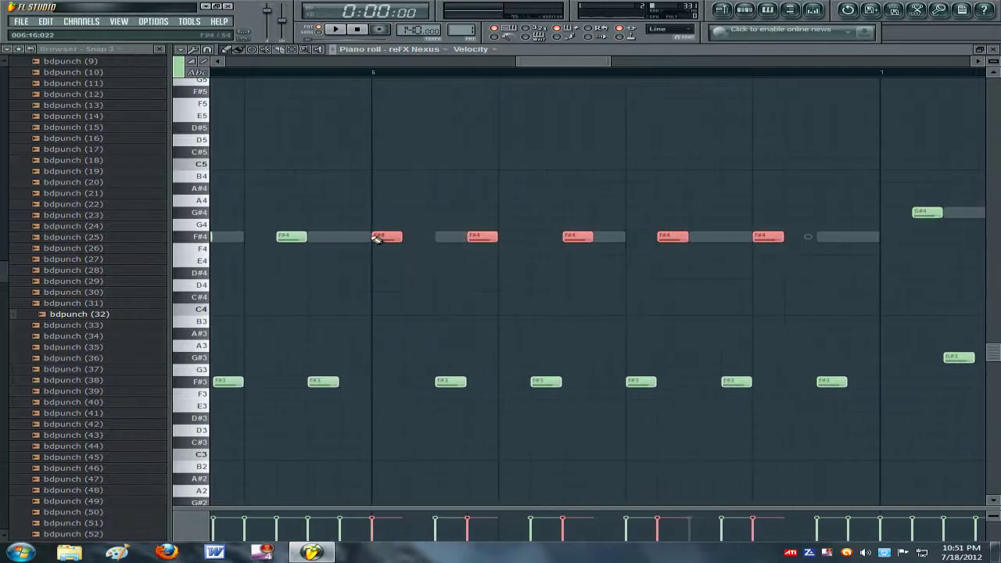
pyautogui.moveTo(406, 236); pyautogui.dragTo(438, 237)
# Move the G#4 and G#3 notes of bar 8 one step later and briefly play the pattern.
pyautogui.moveTo(563, 61); pyautogui.dragTo(655, 69)
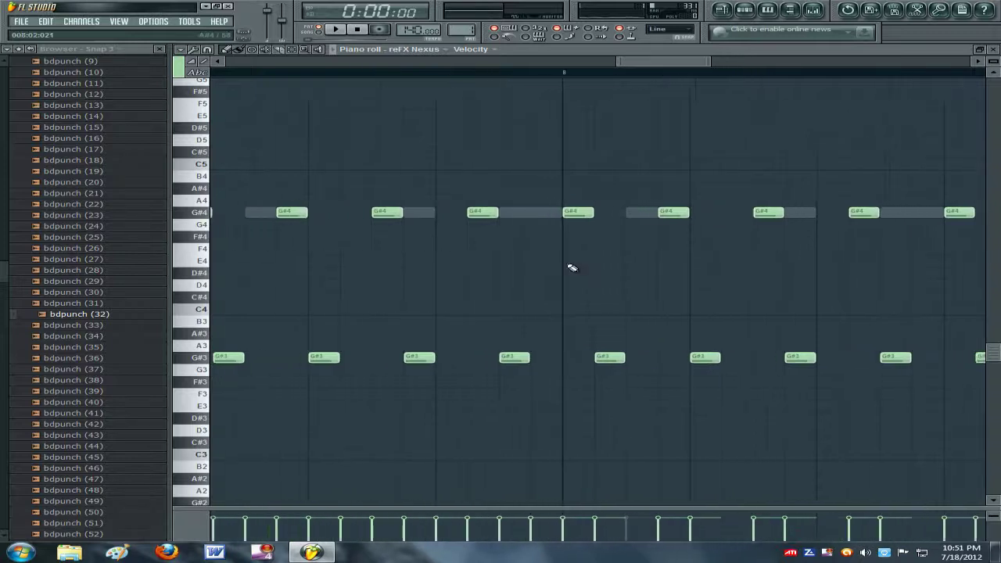
pyautogui.moveTo(574, 188); pyautogui.dragTo(862, 274)
pyautogui.moveTo(363, 207); pyautogui.dragTo(395, 212)
pyautogui.moveTo(377, 341); pyautogui.dragTo(887, 406)
pyautogui.moveTo(399, 356); pyautogui.dragTo(425, 356)
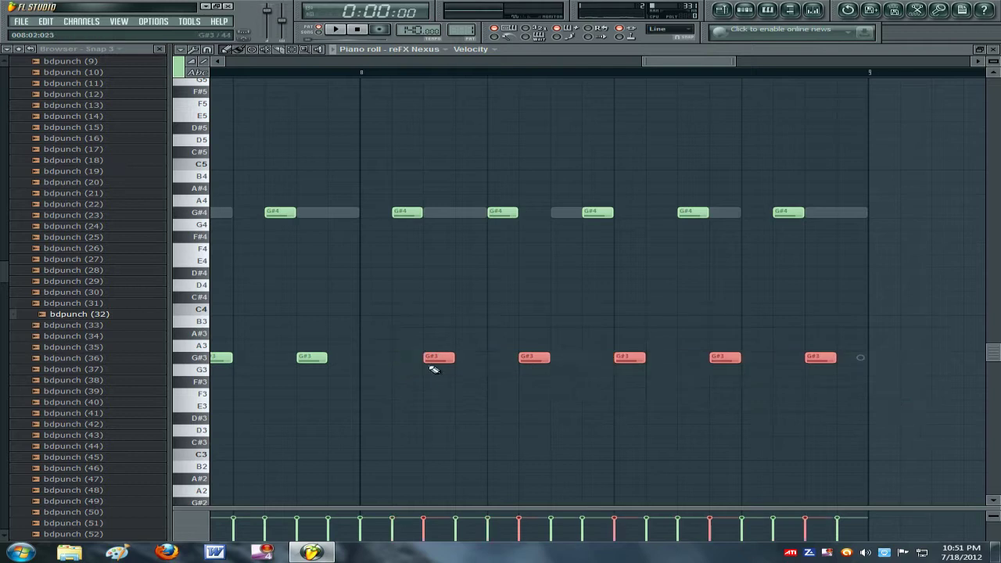
pyautogui.press('space')
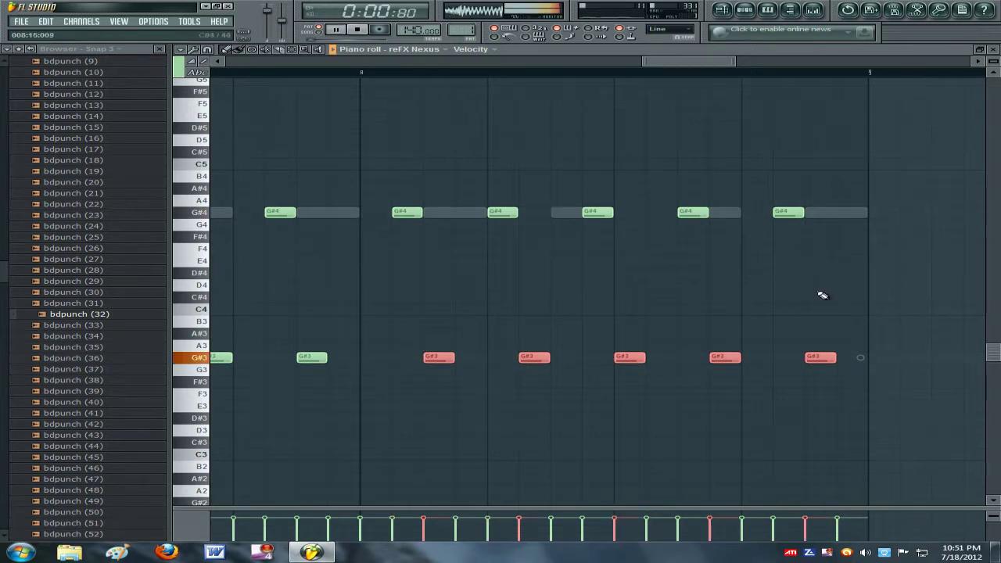
pyautogui.press('space')
# Open the piano roll of the reFX Nexus #2 channel and view its notes from bar 1.
pyautogui.press('F6')
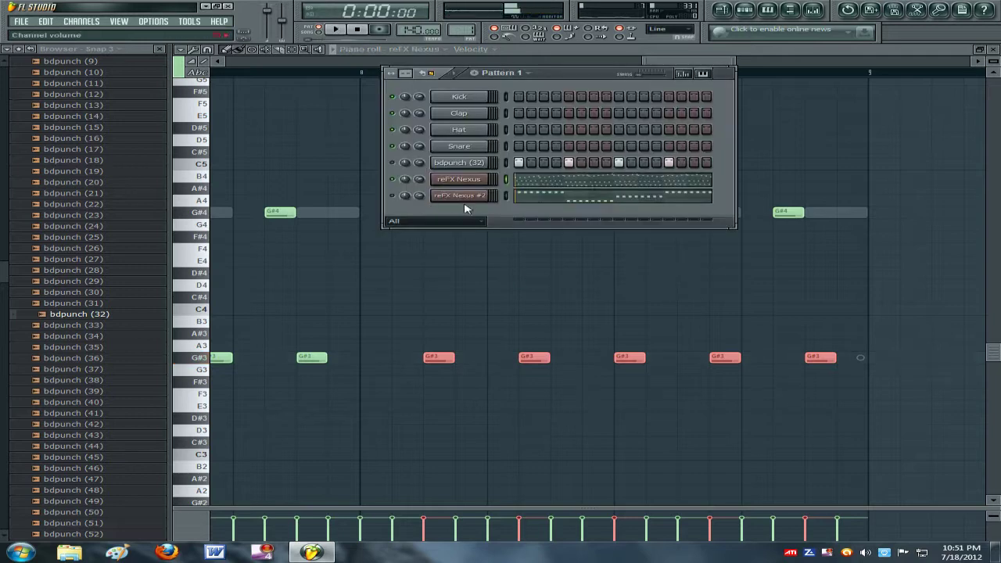
pyautogui.click(530, 196)
pyautogui.moveTo(681, 61); pyautogui.dragTo(212, 83)
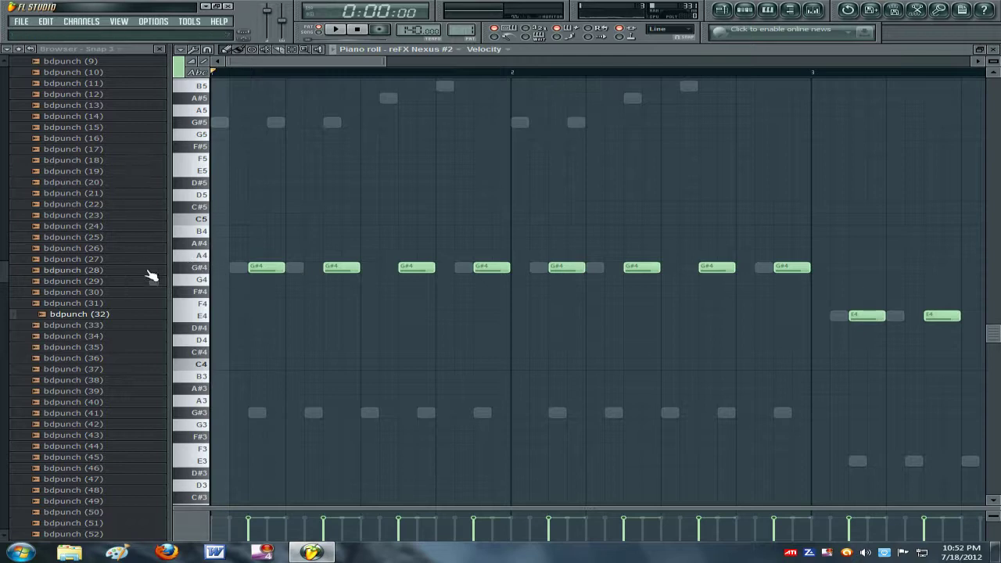
# Unmute the bdpunch (32) and reFX Nexus #2 channels.
pyautogui.press('F6')
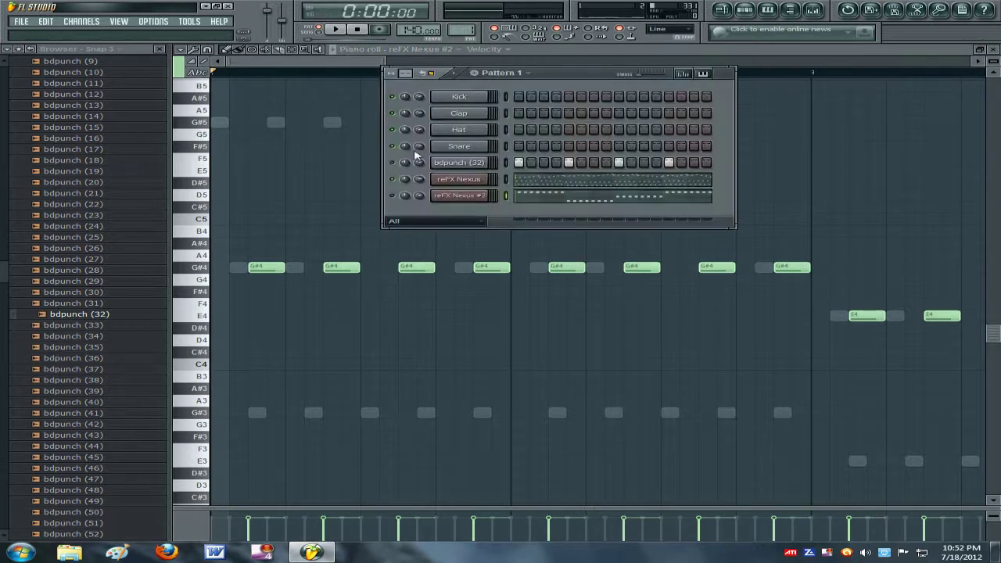
pyautogui.click(457, 163)
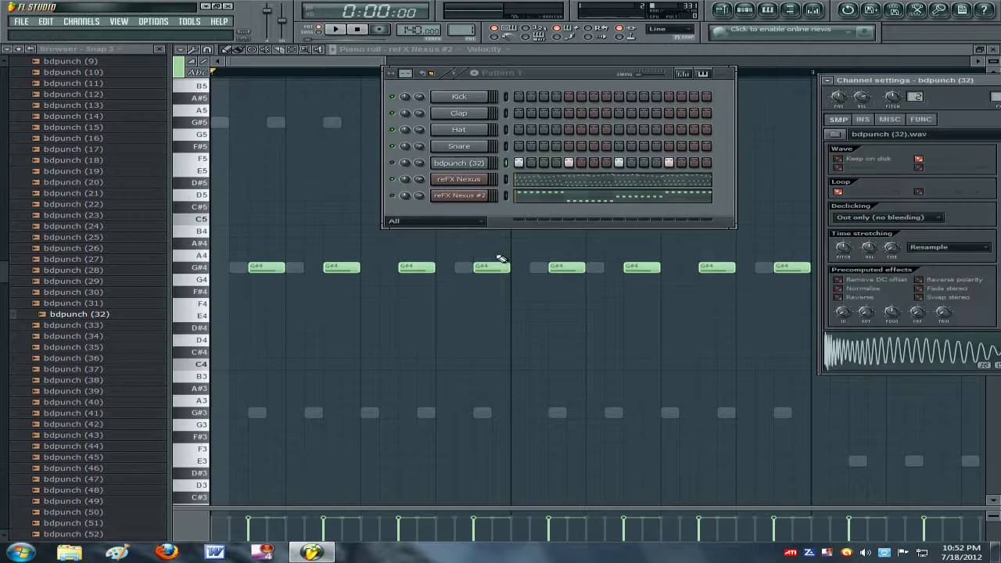
pyautogui.click(393, 163)
pyautogui.click(394, 195)
# Open the reFX Nexus piano roll, play the pattern and transpose all its notes up one octave.
pyautogui.click(597, 185)
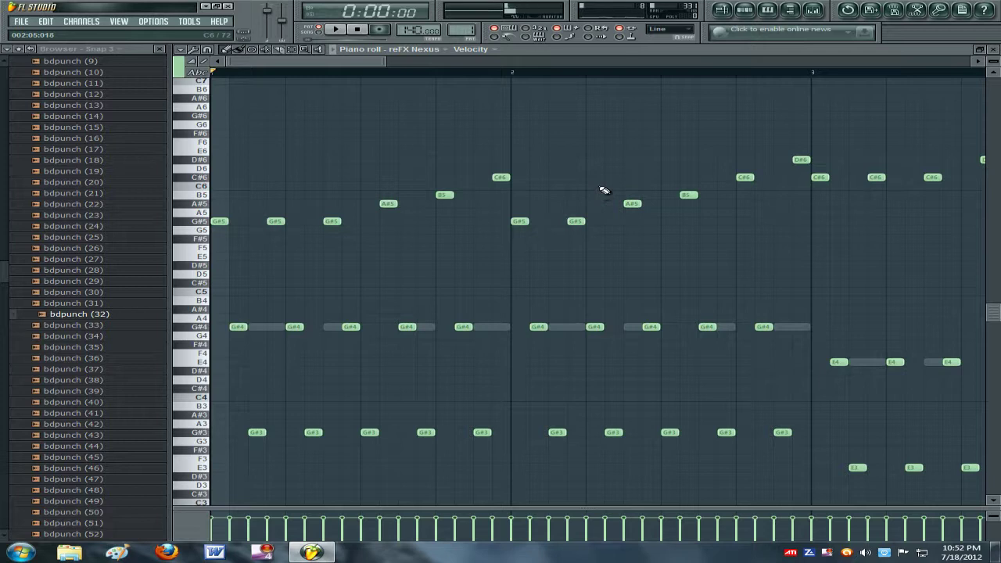
pyautogui.press('space')
# Examine the reFX Nexus #2 and reFX Nexus tracks in the mixer during playback, then stop the pattern.
pyautogui.press('F6')
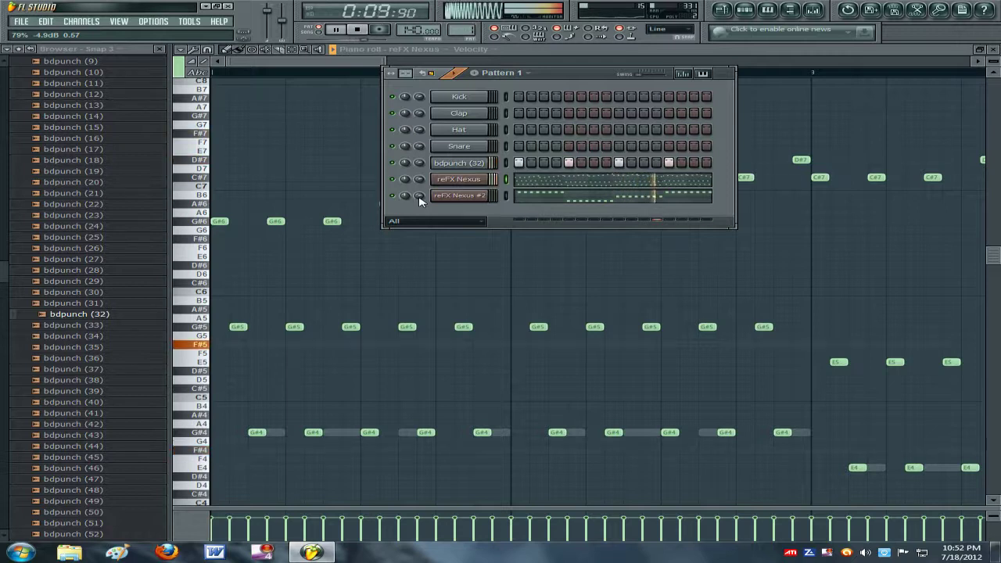
pyautogui.press('F9')
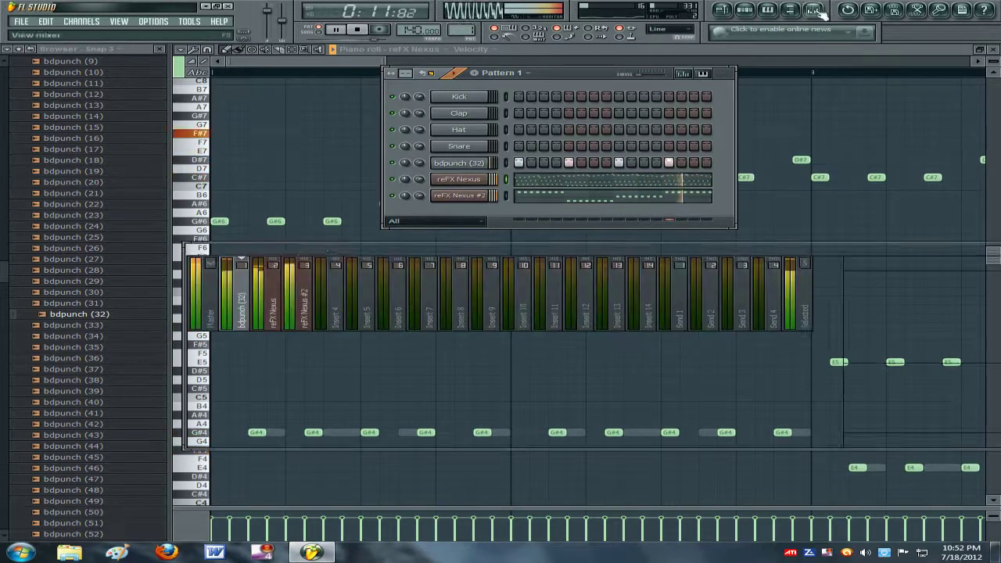
pyautogui.click(290, 322)
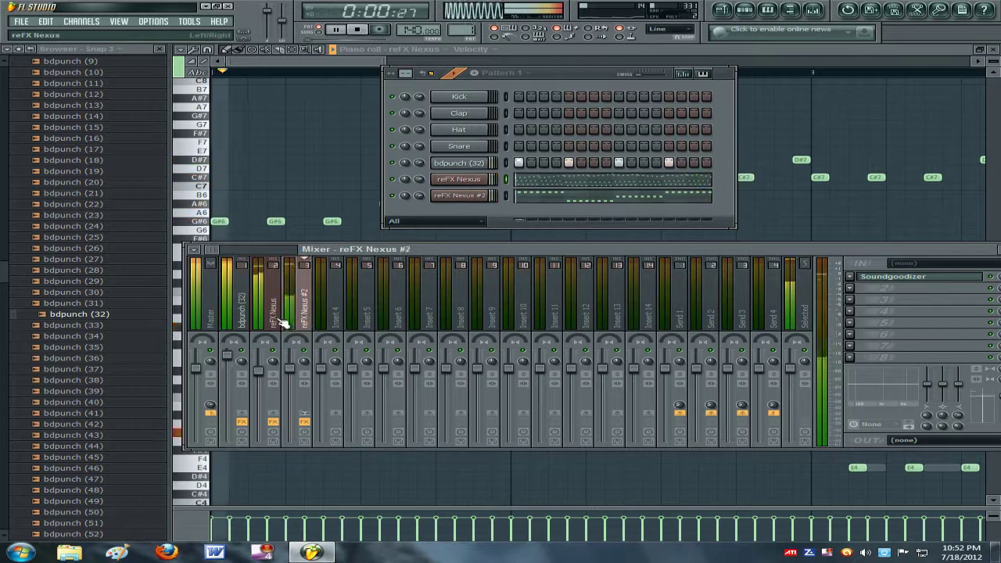
pyautogui.click(273, 323)
pyautogui.press('space')
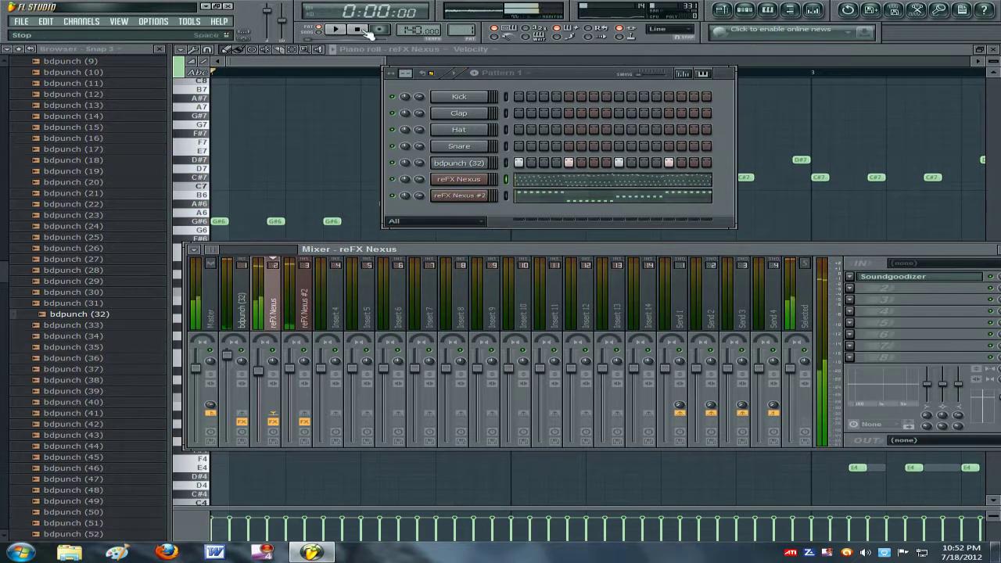
# Open the recent project trance arps.flp in place of the current arpeggio project.
pyautogui.click(837, 107)
pyautogui.click(19, 22)
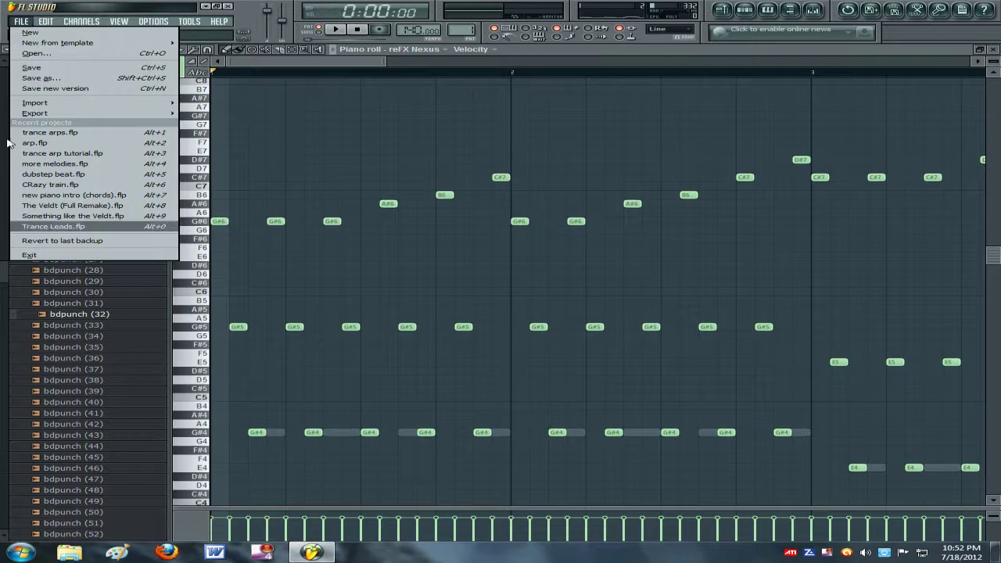
pyautogui.click(48, 133)
pyautogui.click(514, 321)
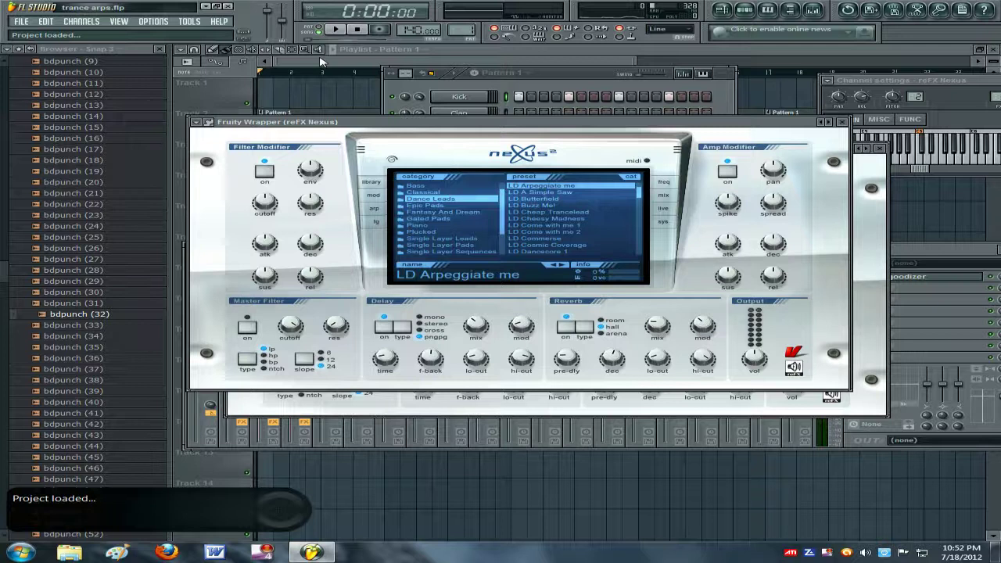
# Play the Pattern 1 clips in the playlist, then stop playback and view the pattern's channels in the step sequencer.
pyautogui.click(321, 63)
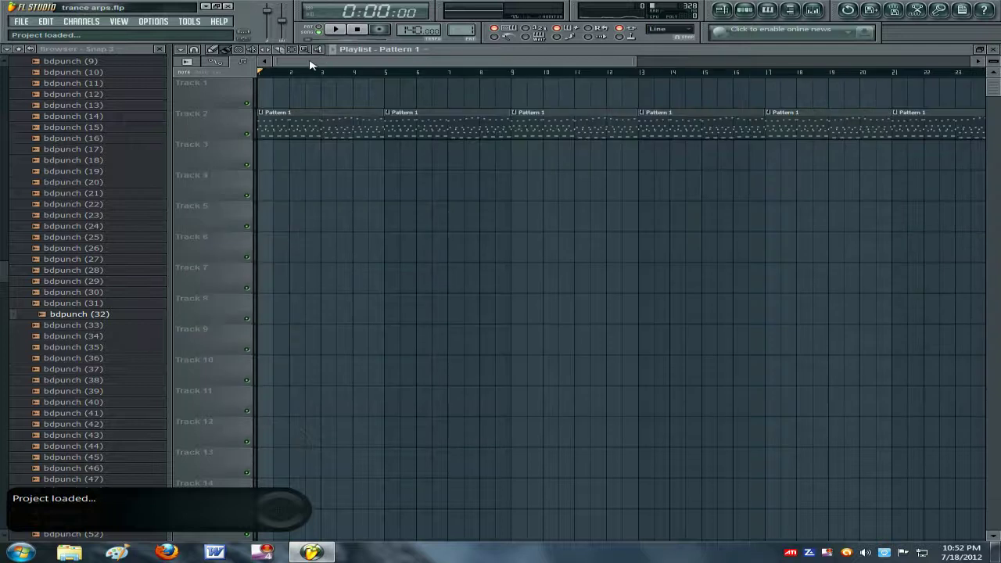
pyautogui.click(338, 31)
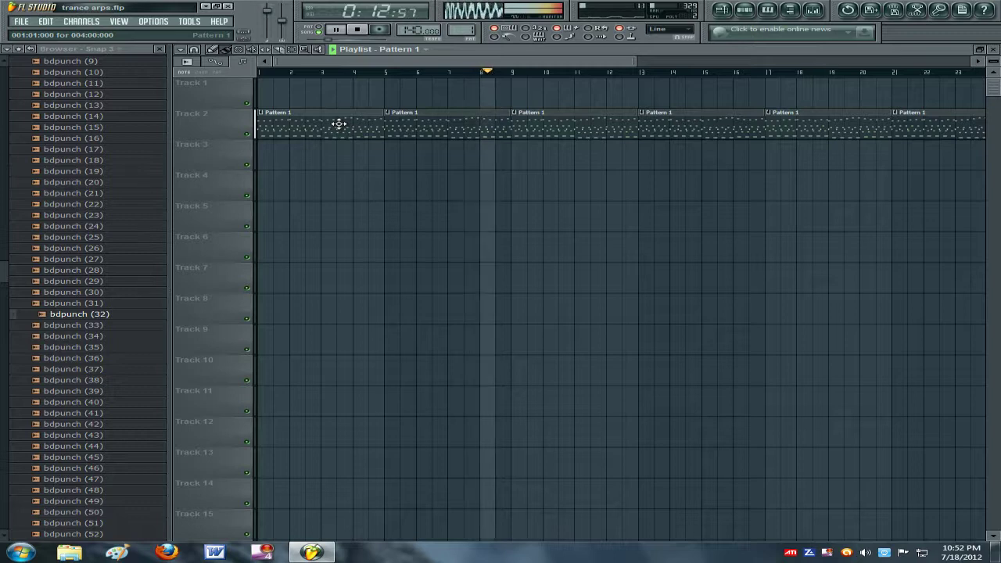
pyautogui.press('space')
pyautogui.click(744, 11)
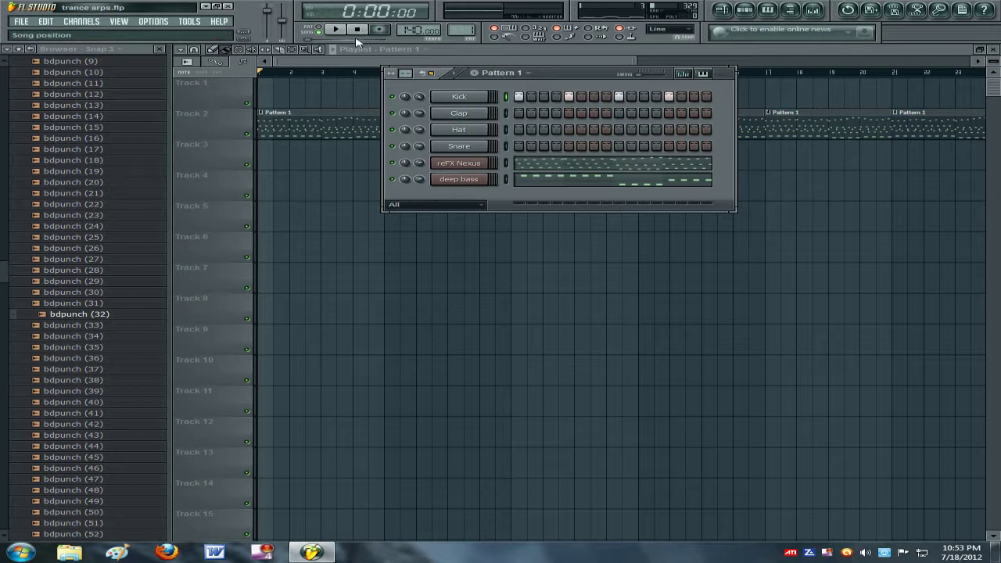
pyautogui.click(993, 95)
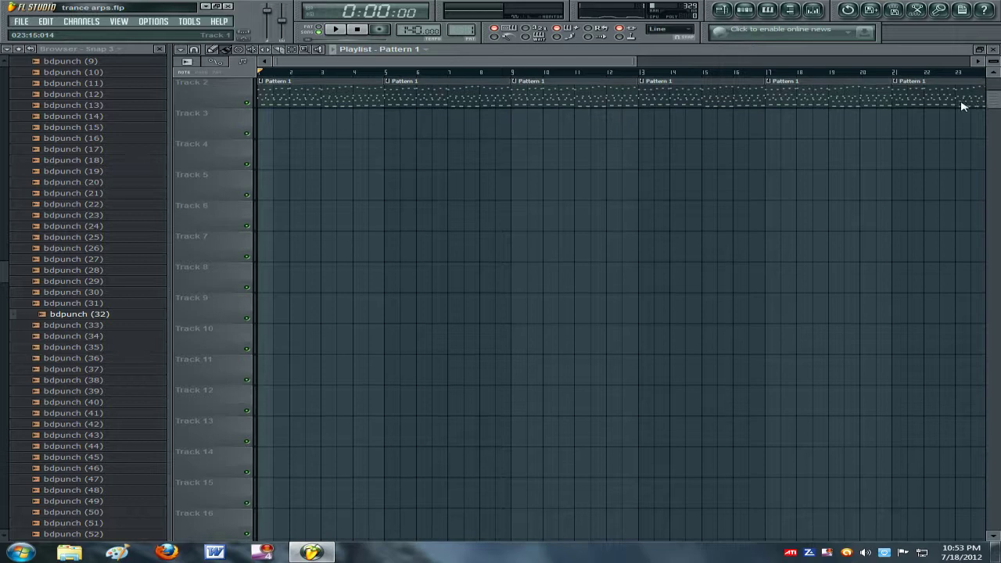
pyautogui.scroll(-1, 953, 110)
pyautogui.scroll(-1, 955, 112)
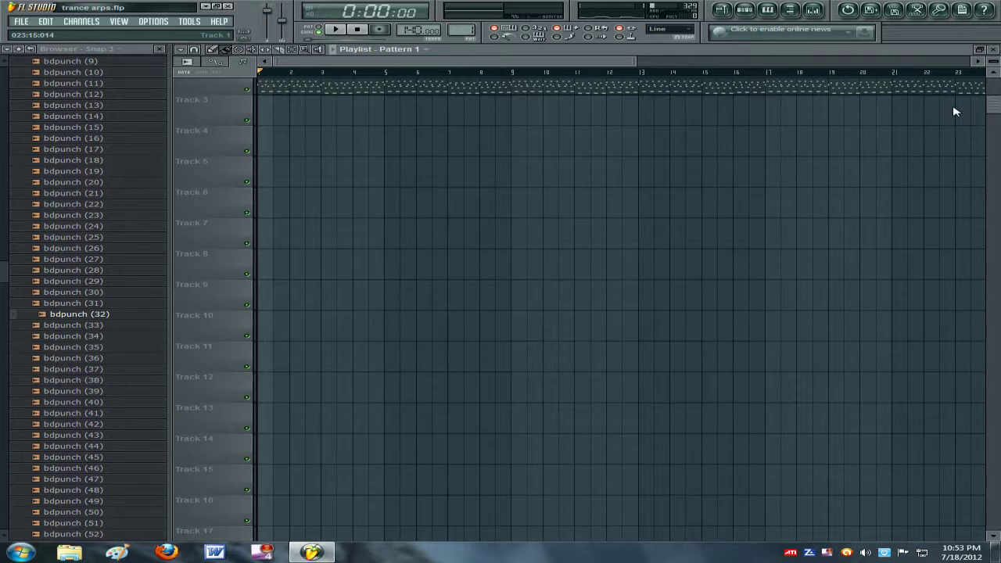
pyautogui.scroll(-5, 986, 141)
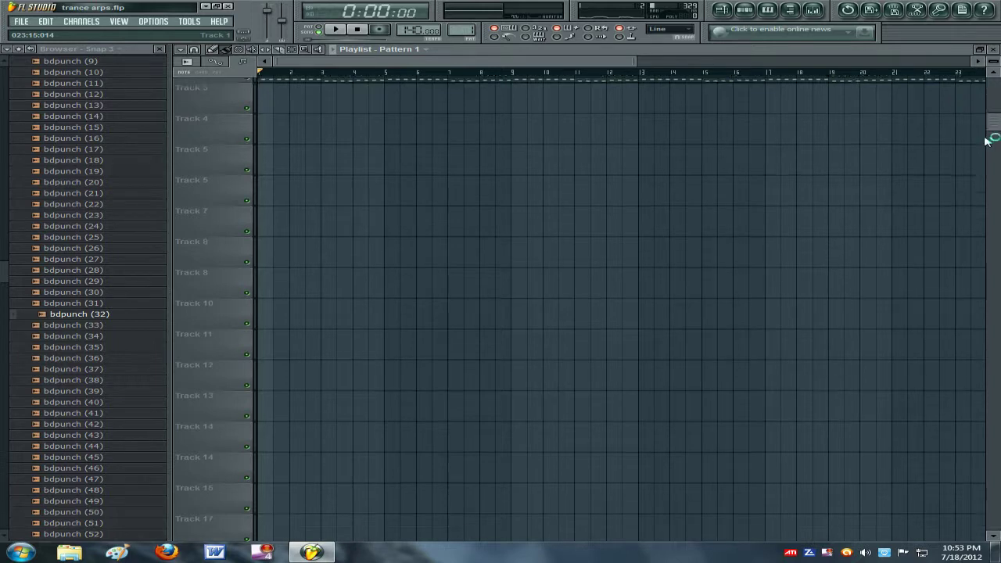
pyautogui.scroll(8, 986, 141)
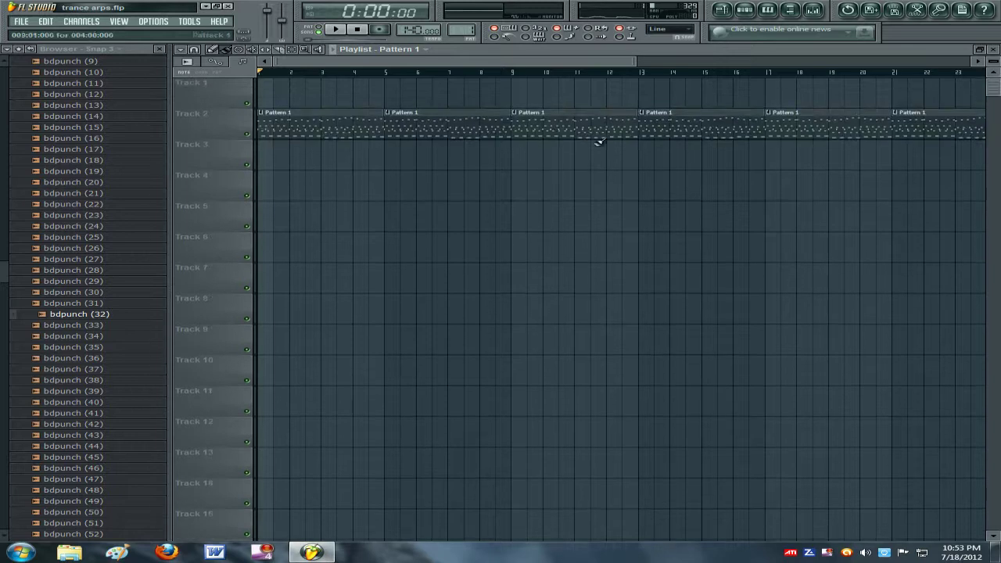
pyautogui.scroll(-2, 630, 219)
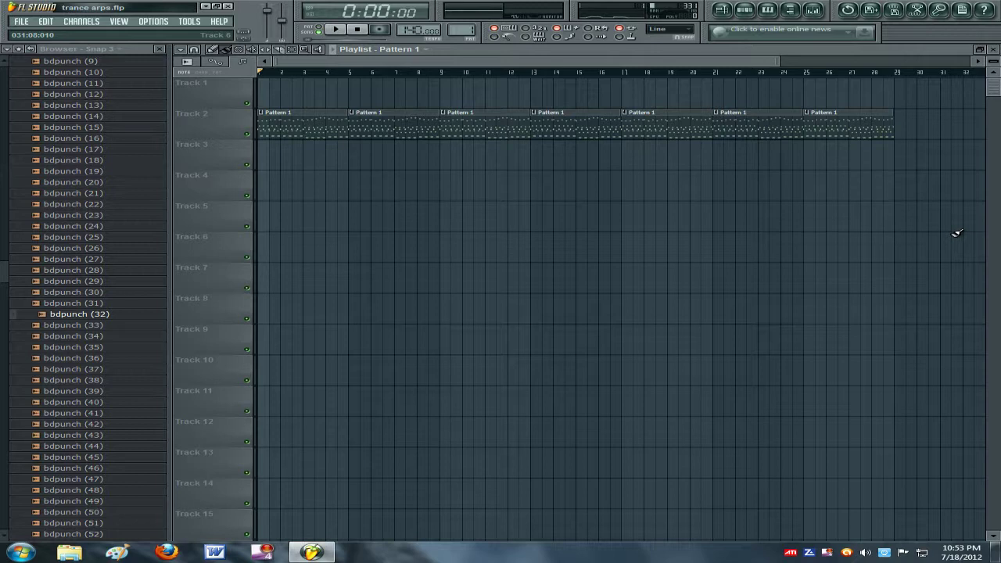